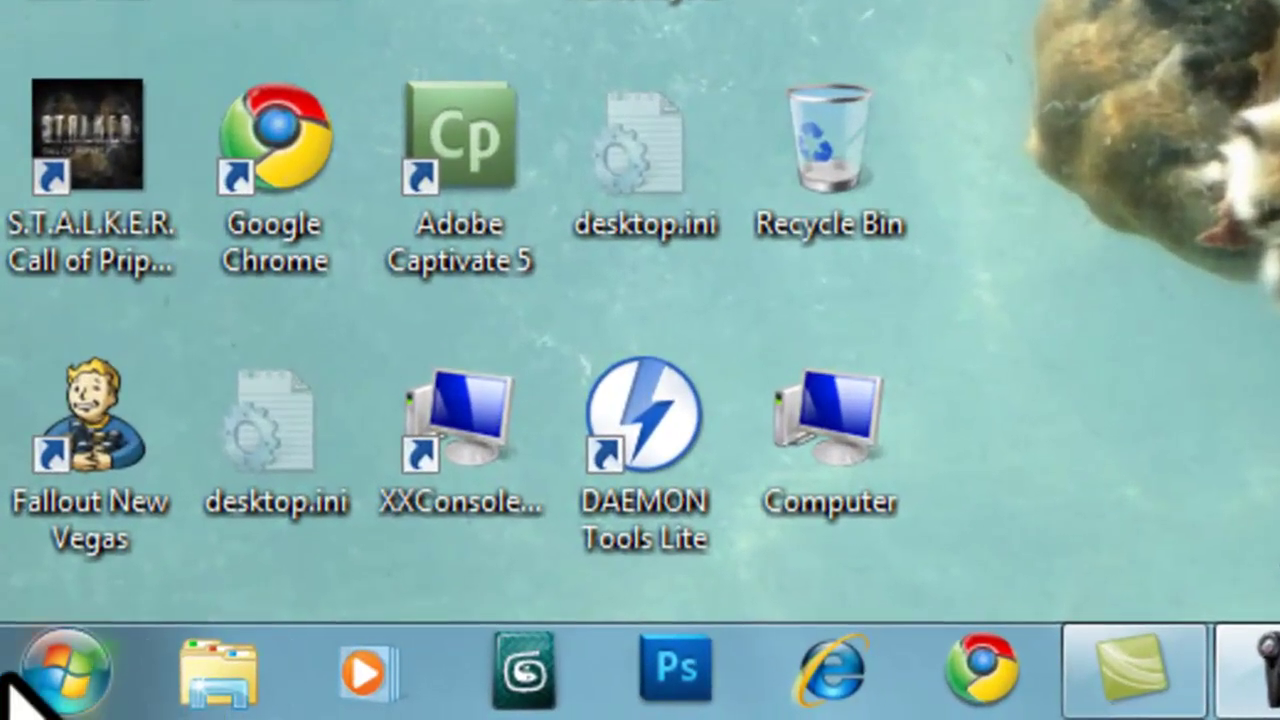
Launch Internet Explorer from the list of installed programs.
click(28, 702)
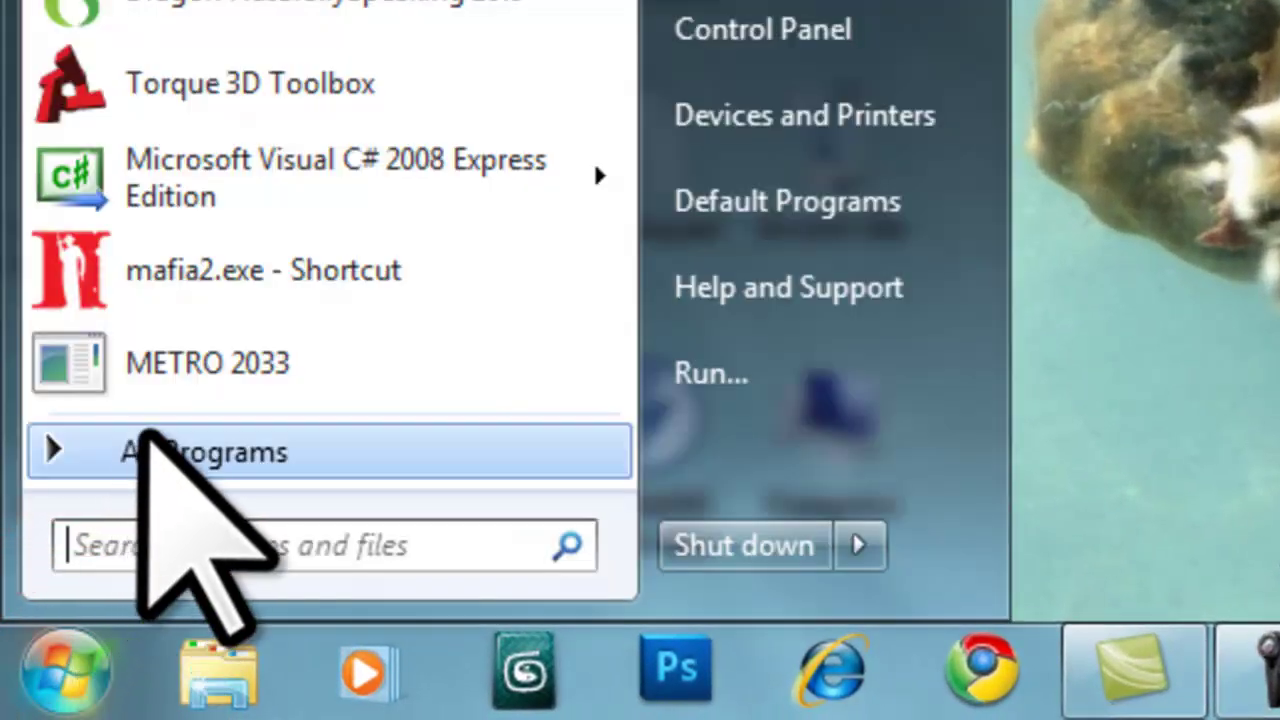
click(140, 450)
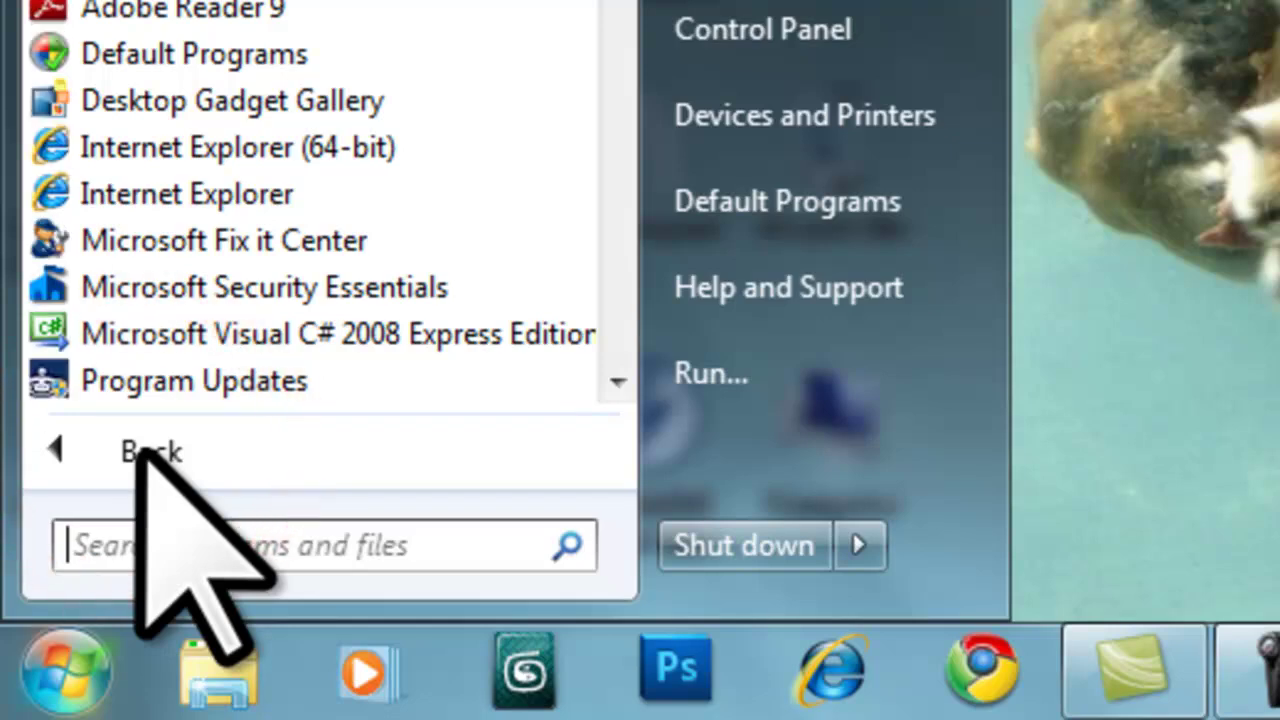
click(296, 199)
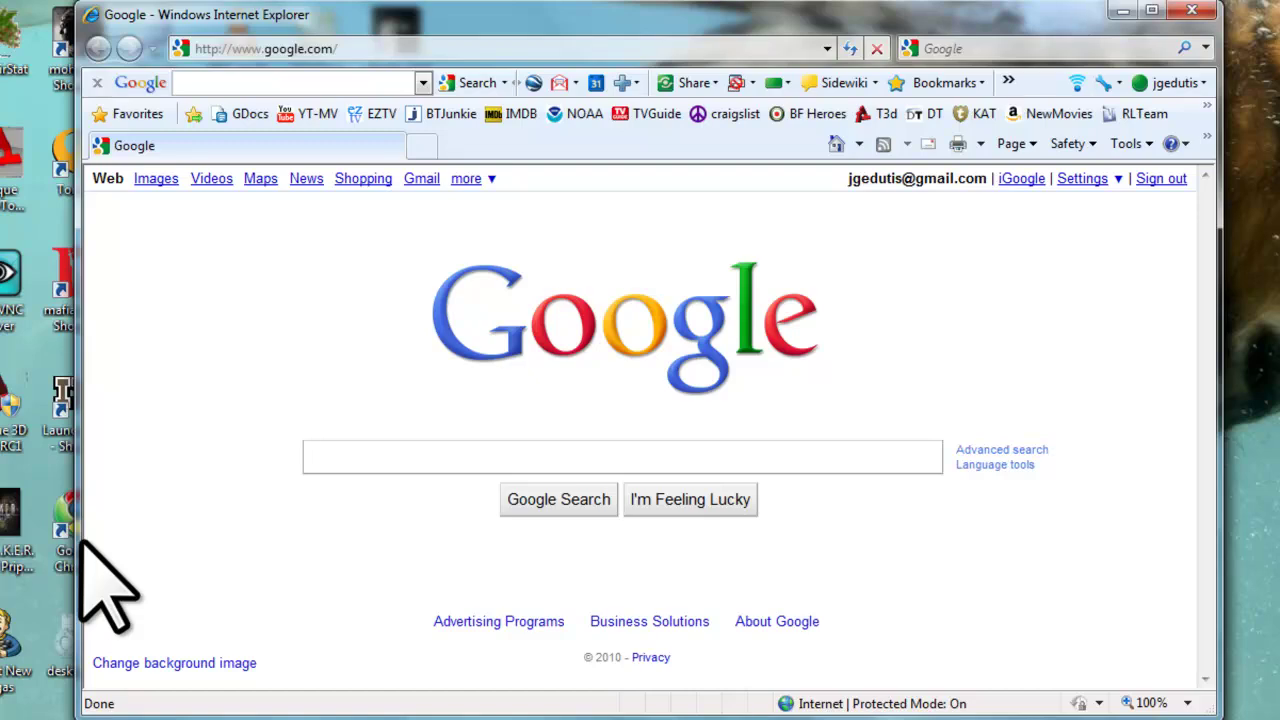
Go to the website malwarebytes.org.
click(335, 48)
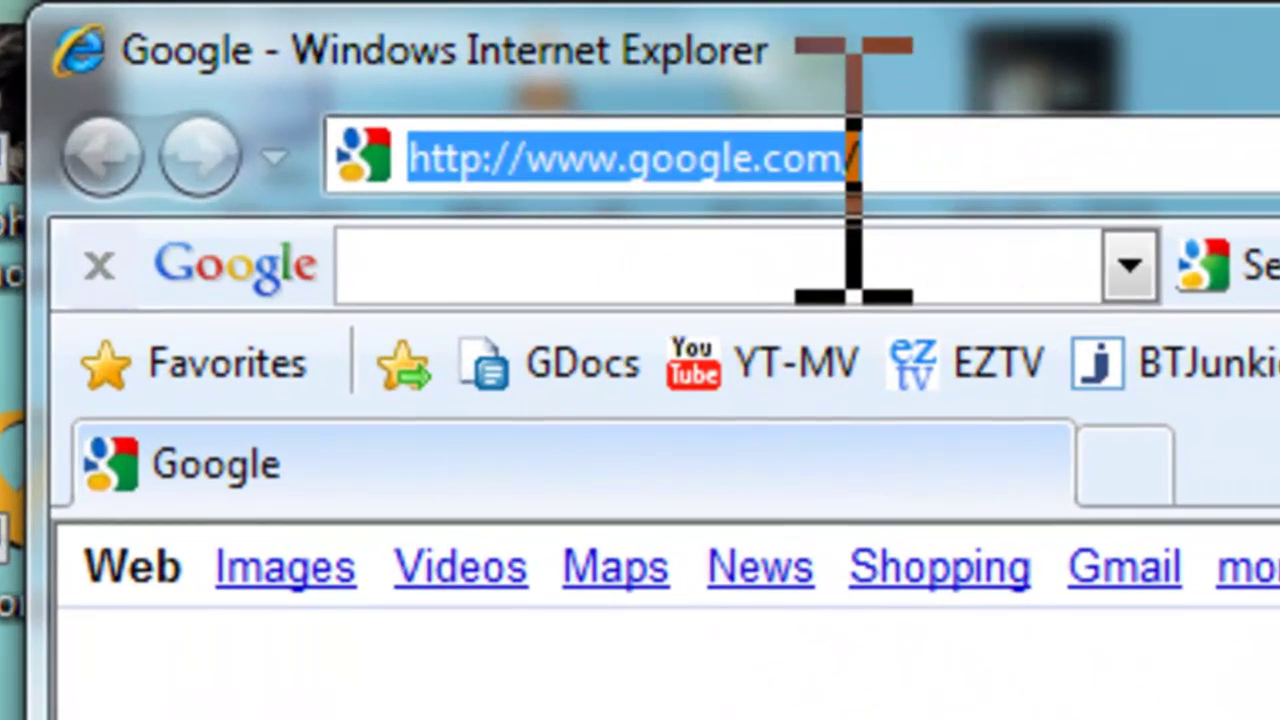
text(malware)
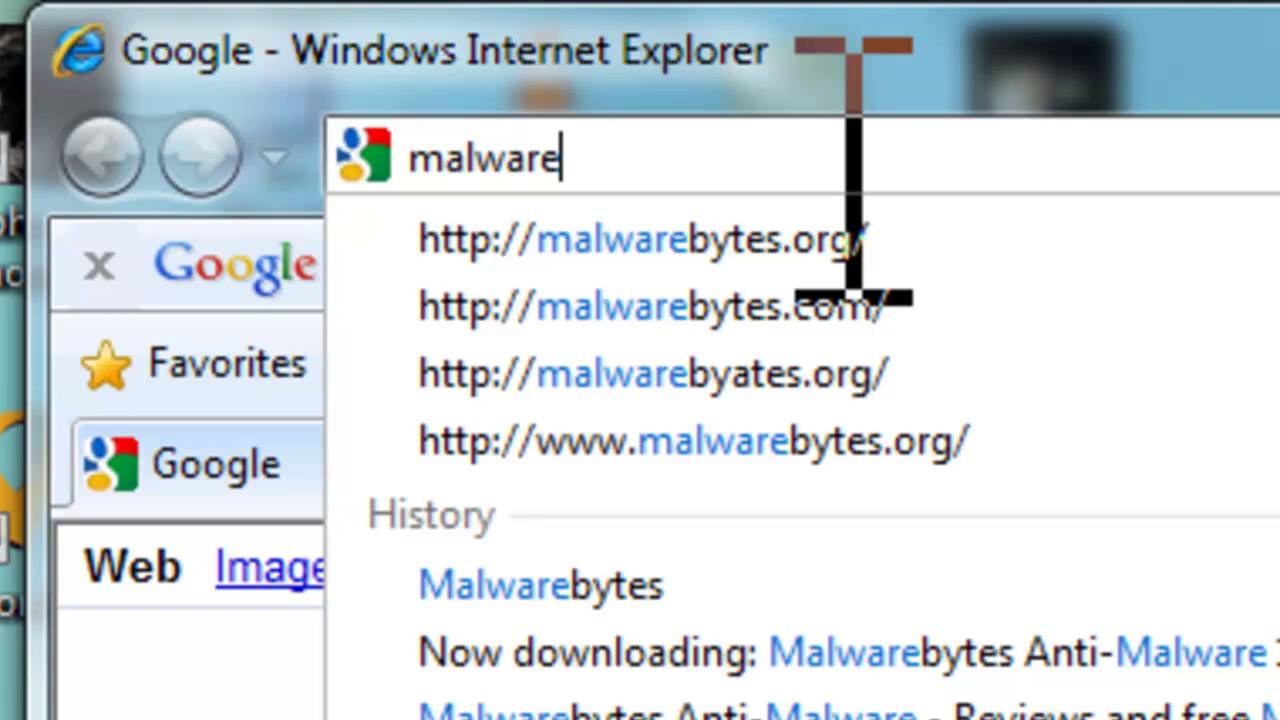
text(bytes.or)
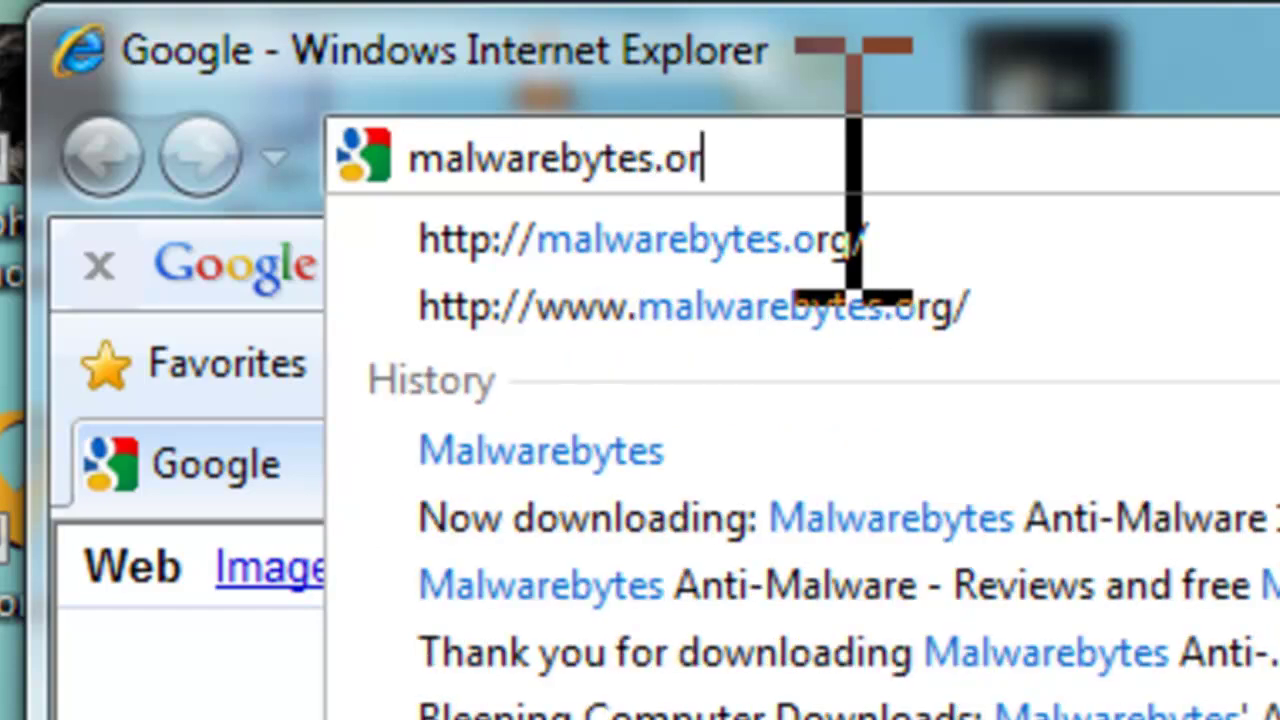
text(g)
key(Return)
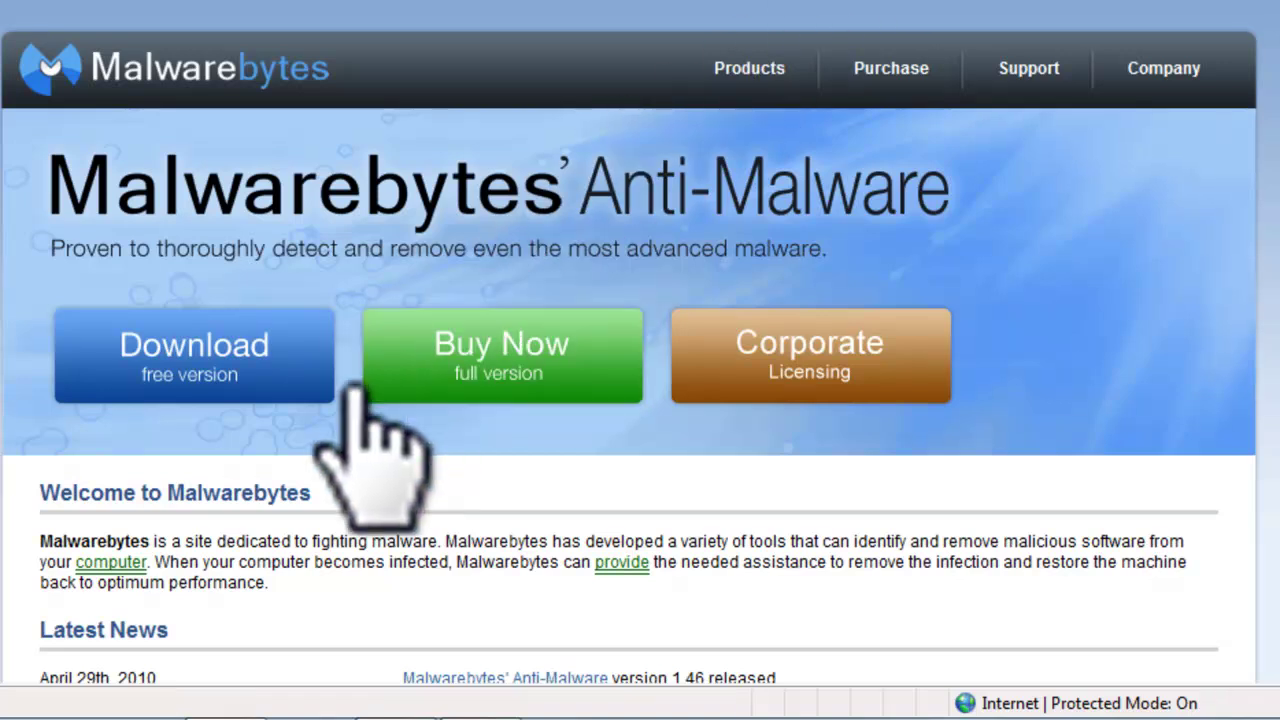
Request the free version of Malwarebytes Anti-Malware and start its download from the TechSpot page.
click(232, 395)
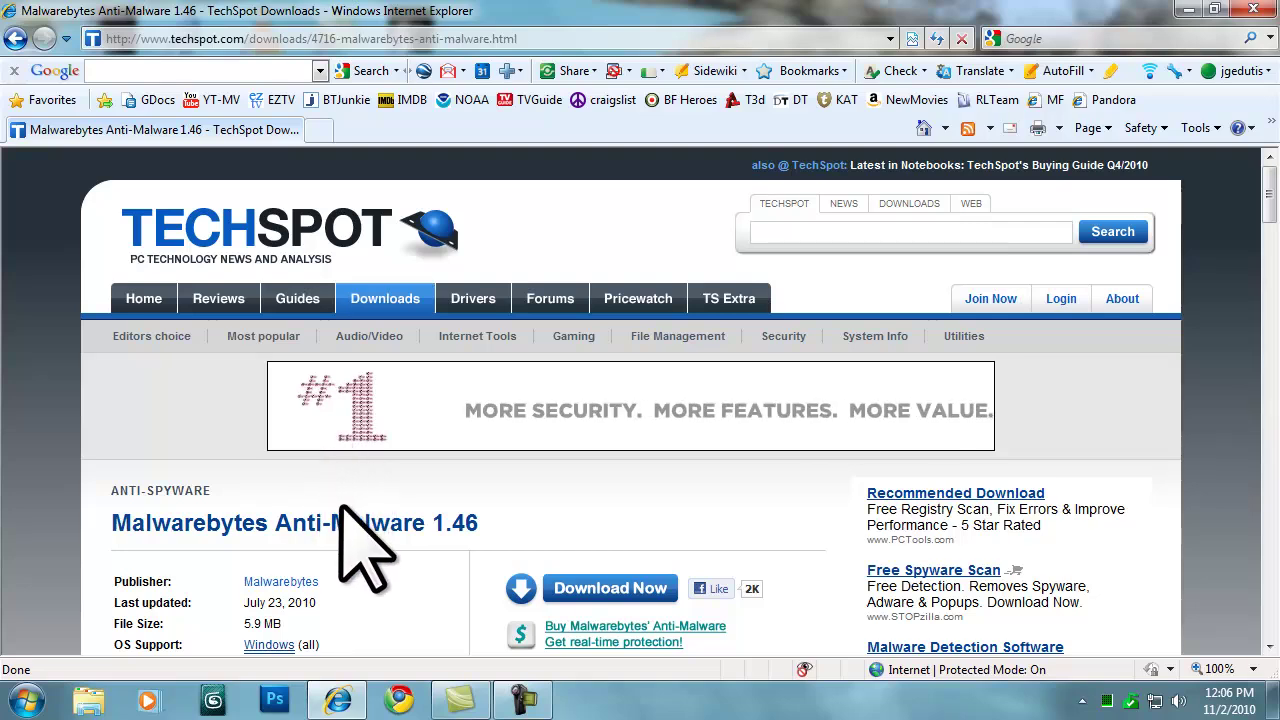
scroll(380, 543, down, 3)
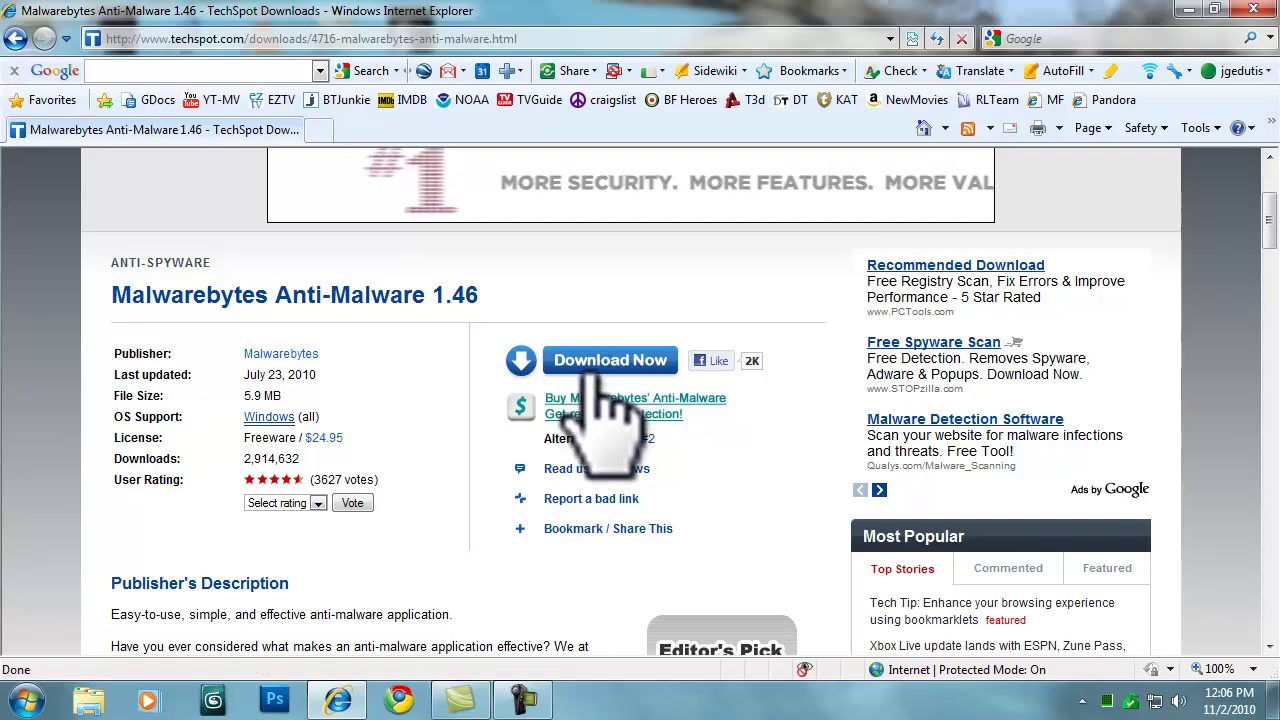
click(593, 371)
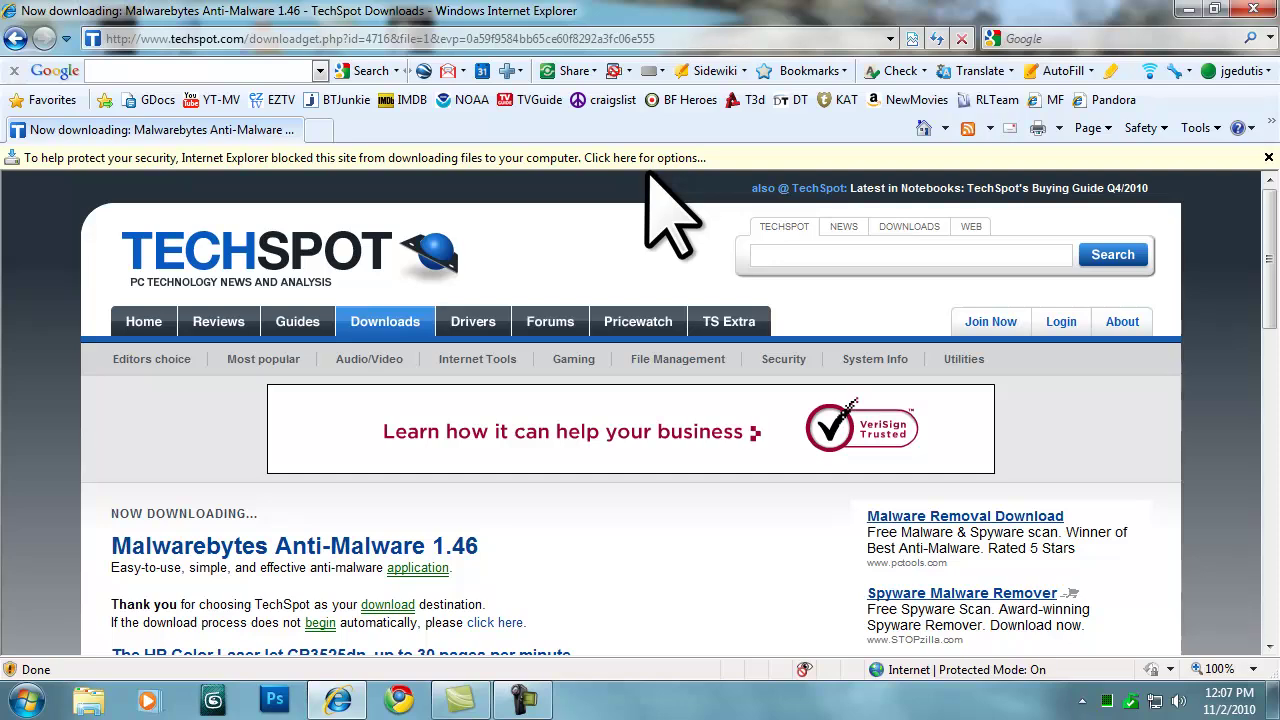
Allow the blocked file download and run mbam-setup-1.46.exe, approving the security warnings.
click(769, 161)
click(814, 177)
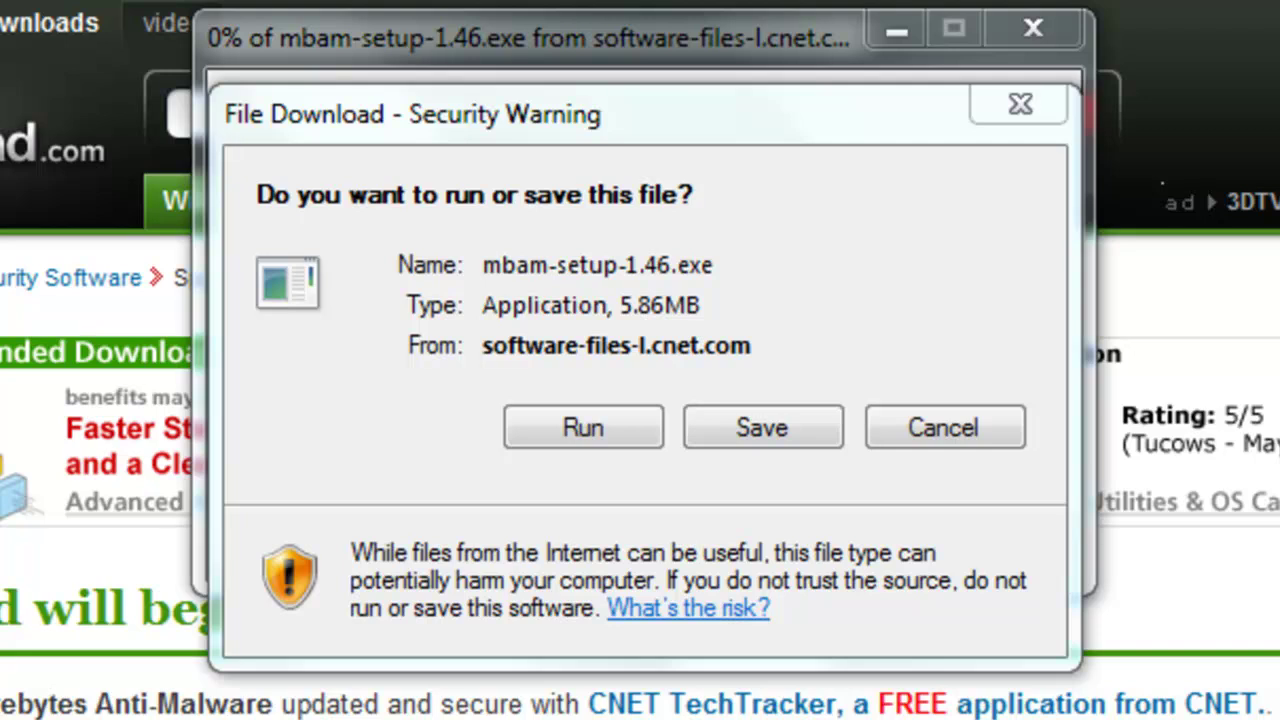
click(614, 425)
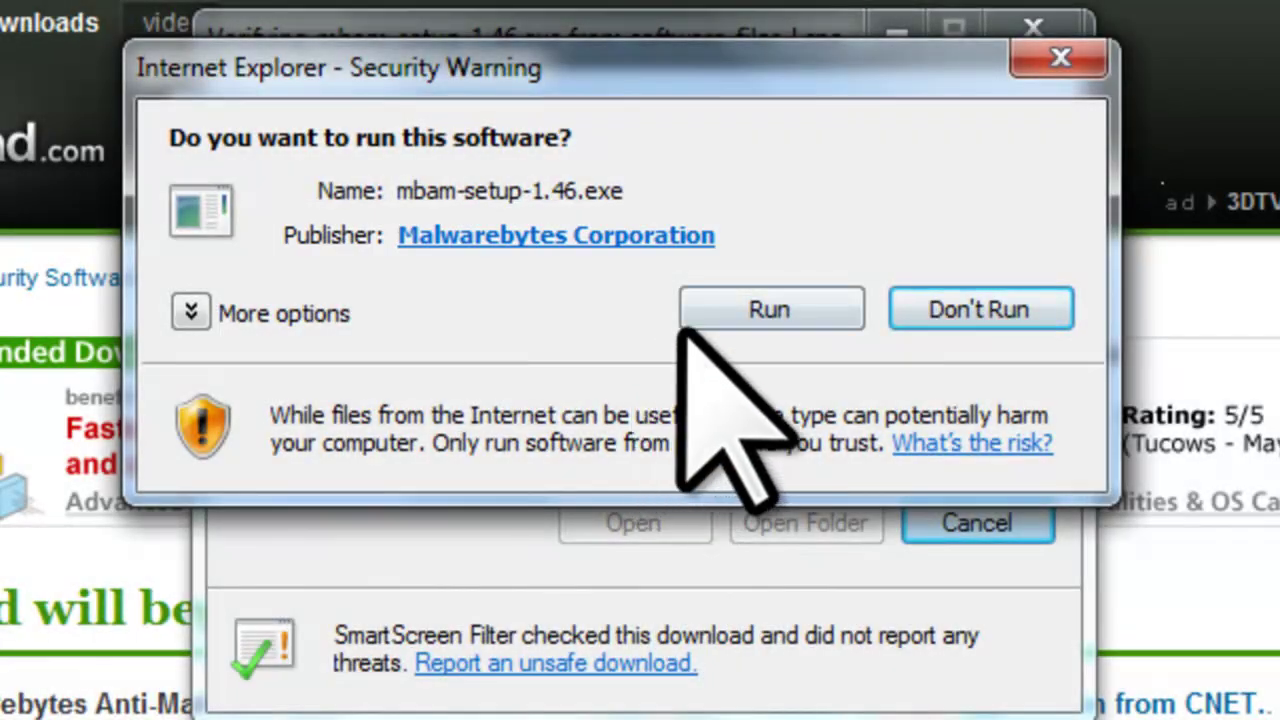
click(766, 308)
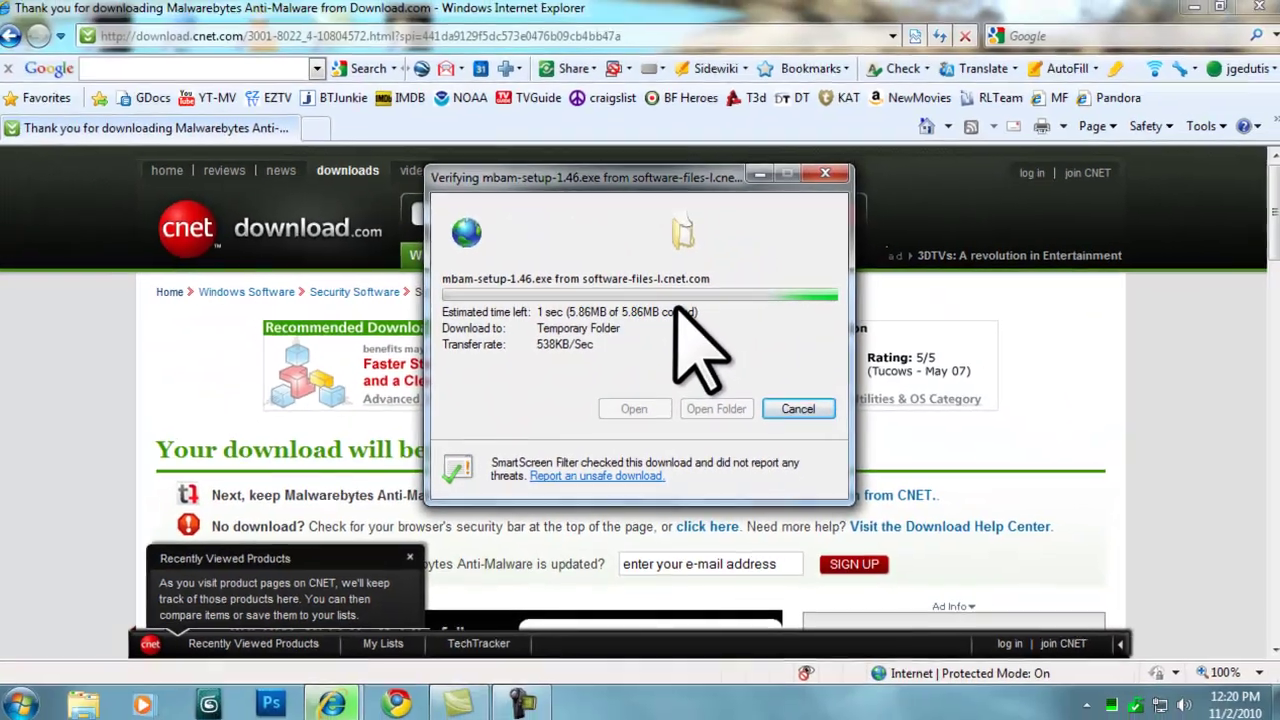
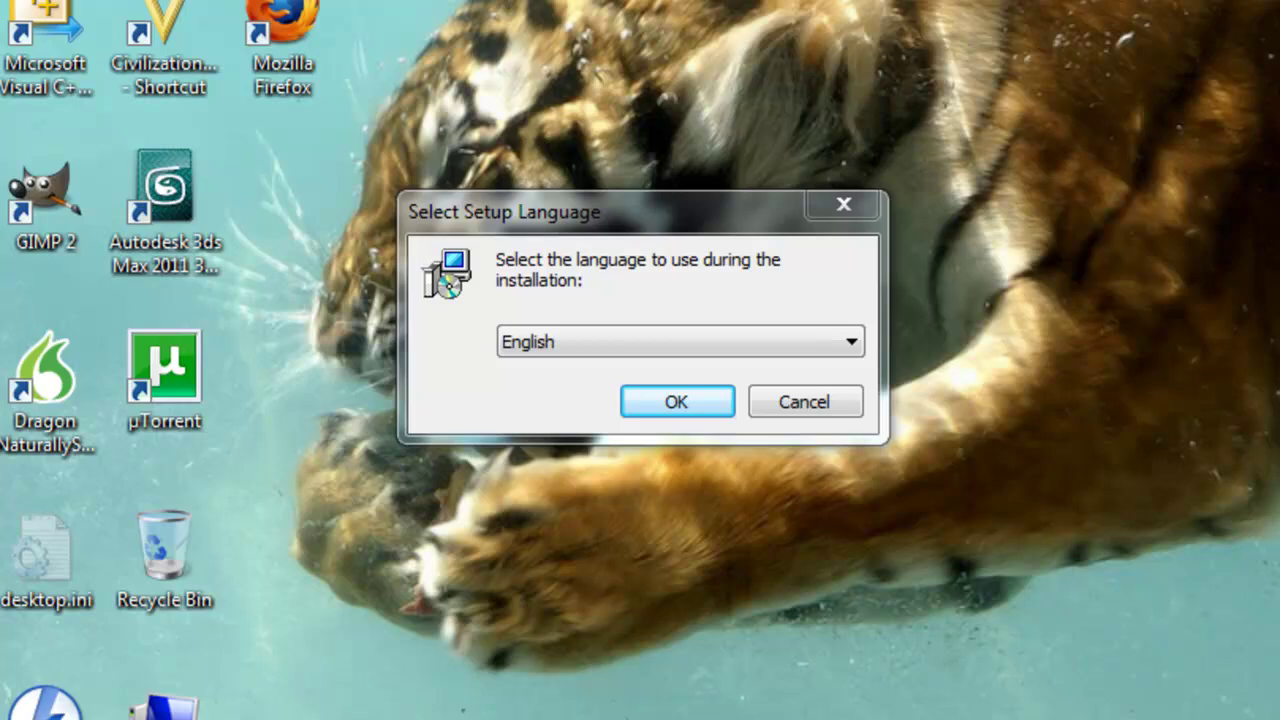
Begin the Malwarebytes setup in English and accept the license agreement.
click(683, 400)
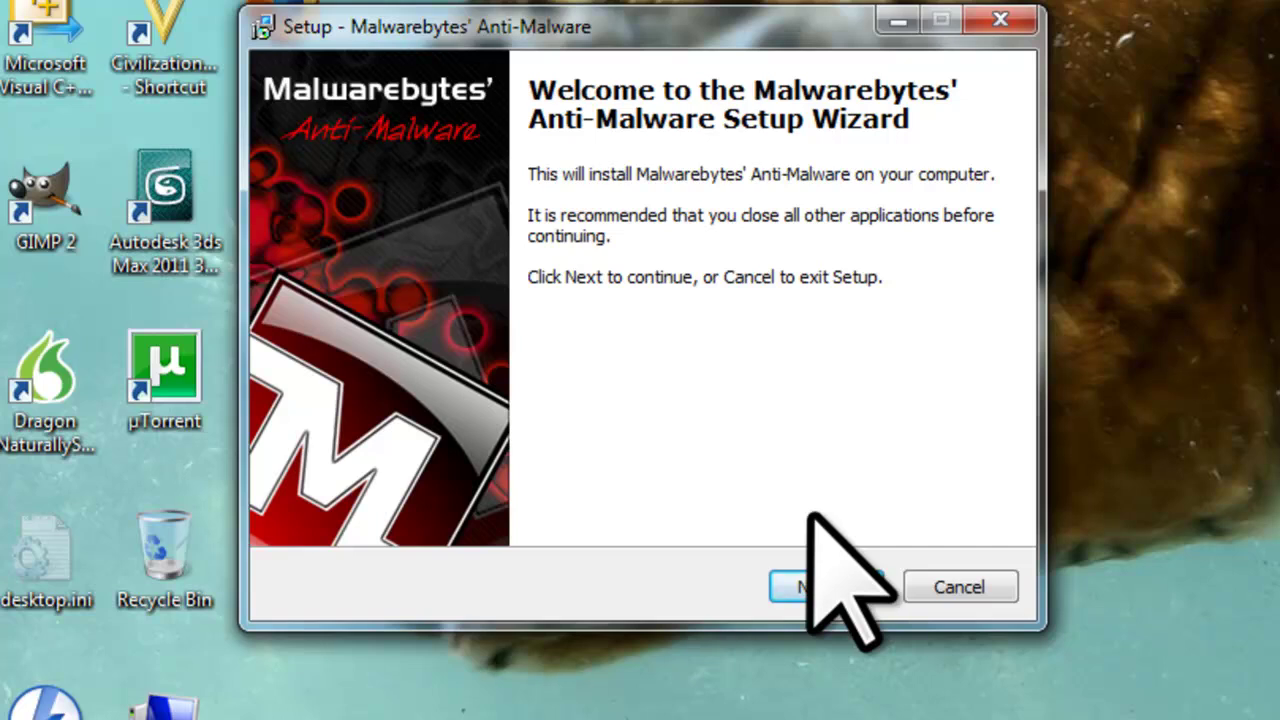
click(825, 586)
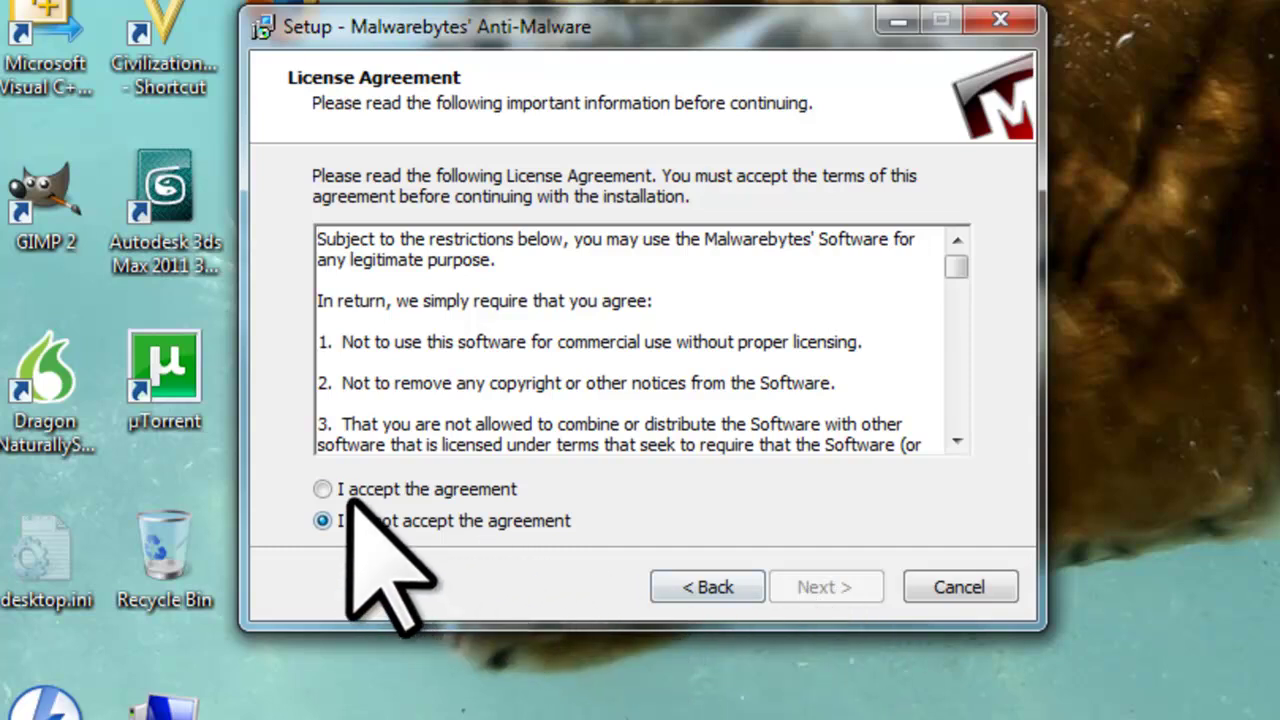
click(322, 488)
click(803, 590)
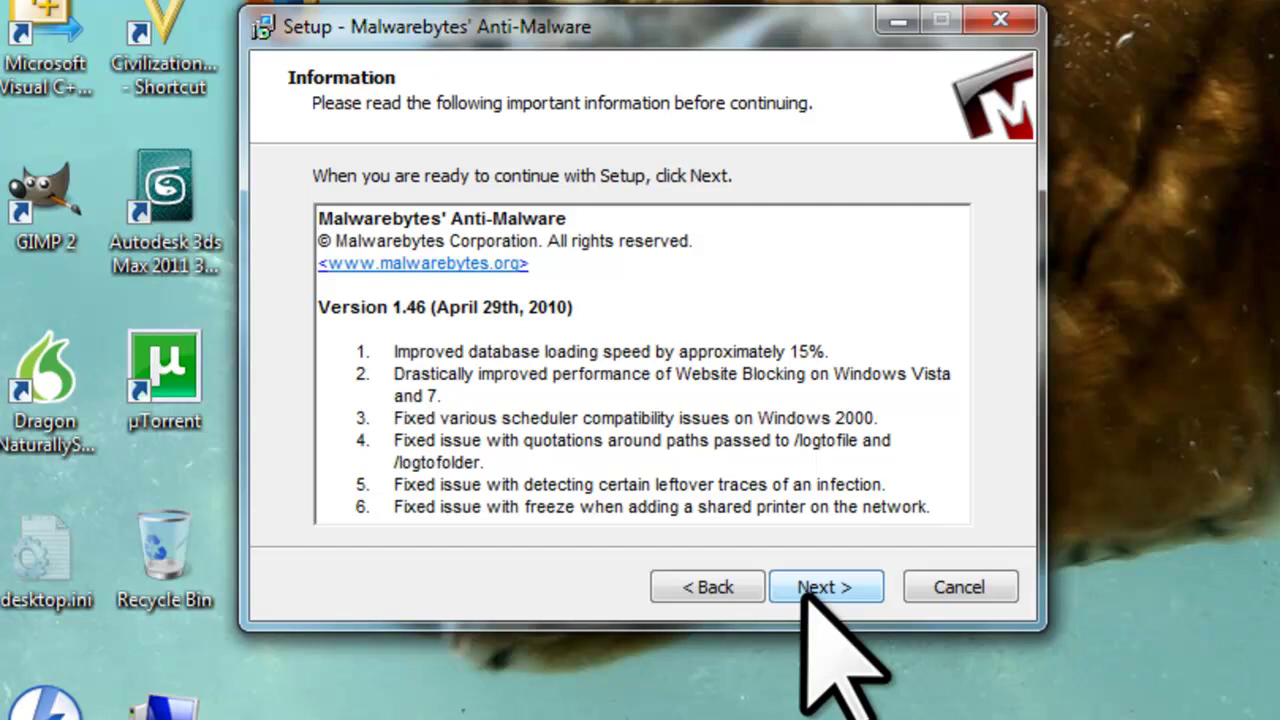
Continue past the version information, keeping the default destination and Start Menu folders and the desktop icon option.
click(820, 587)
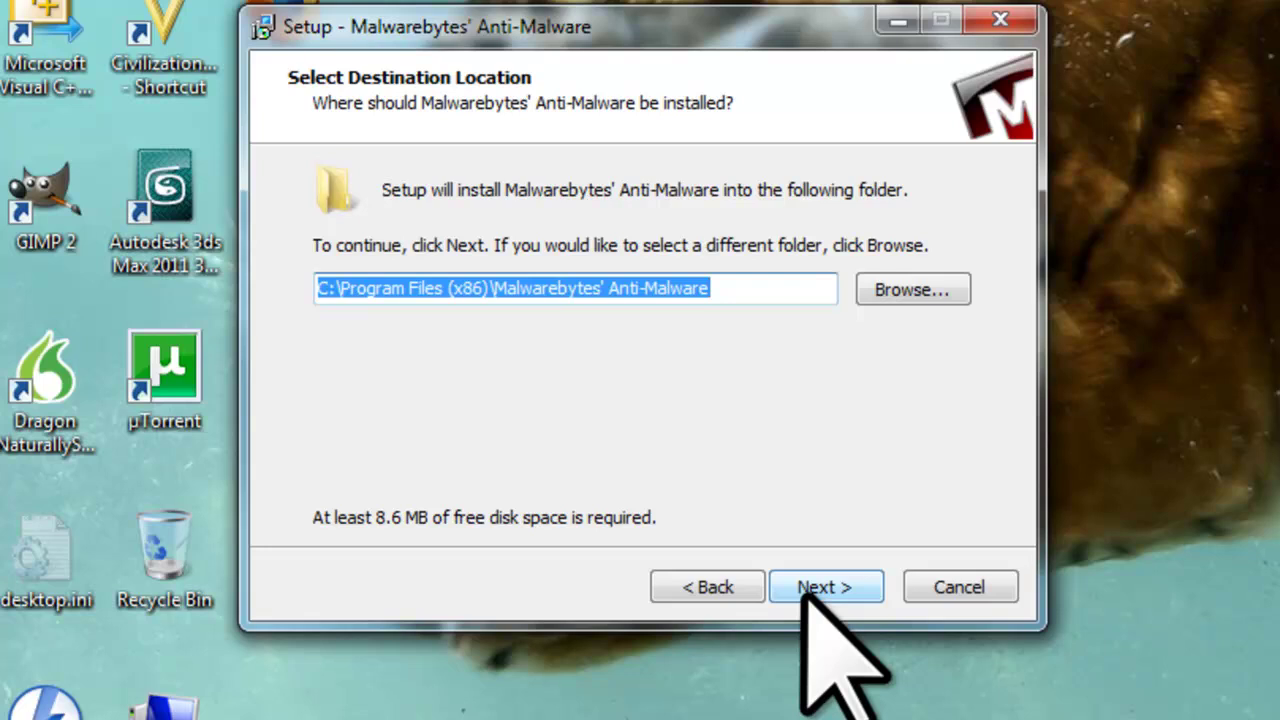
click(822, 587)
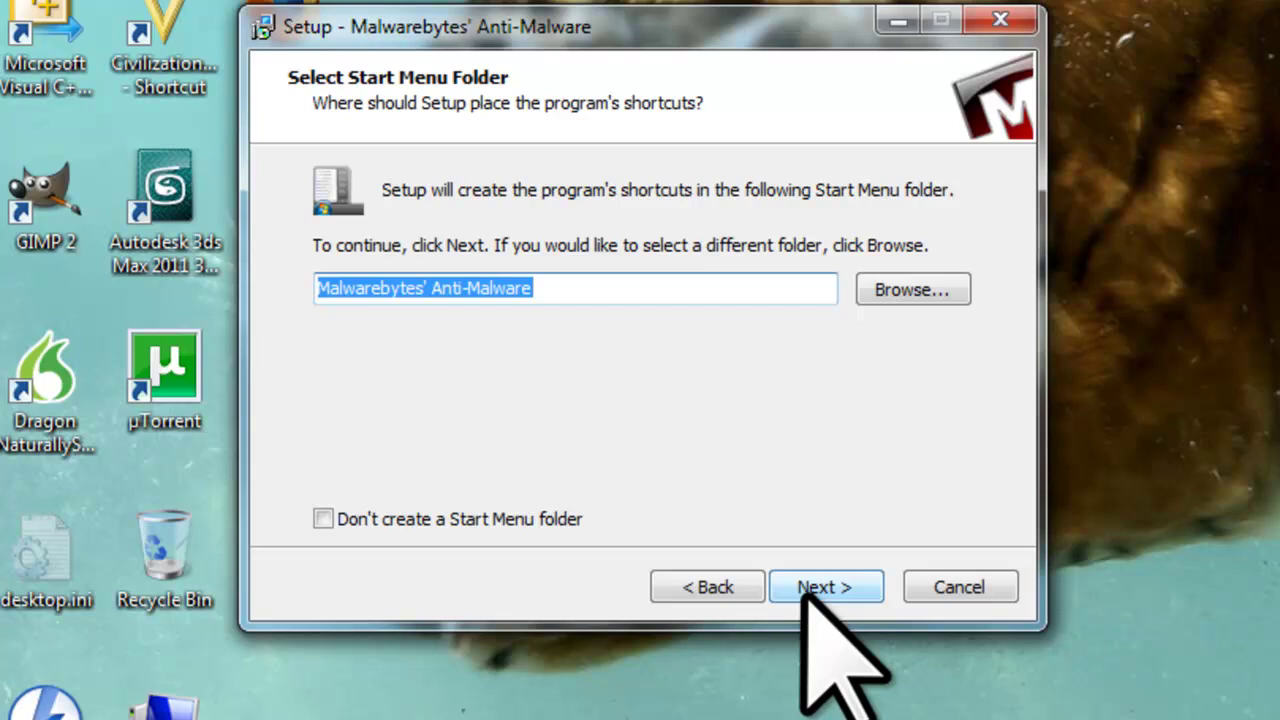
click(822, 587)
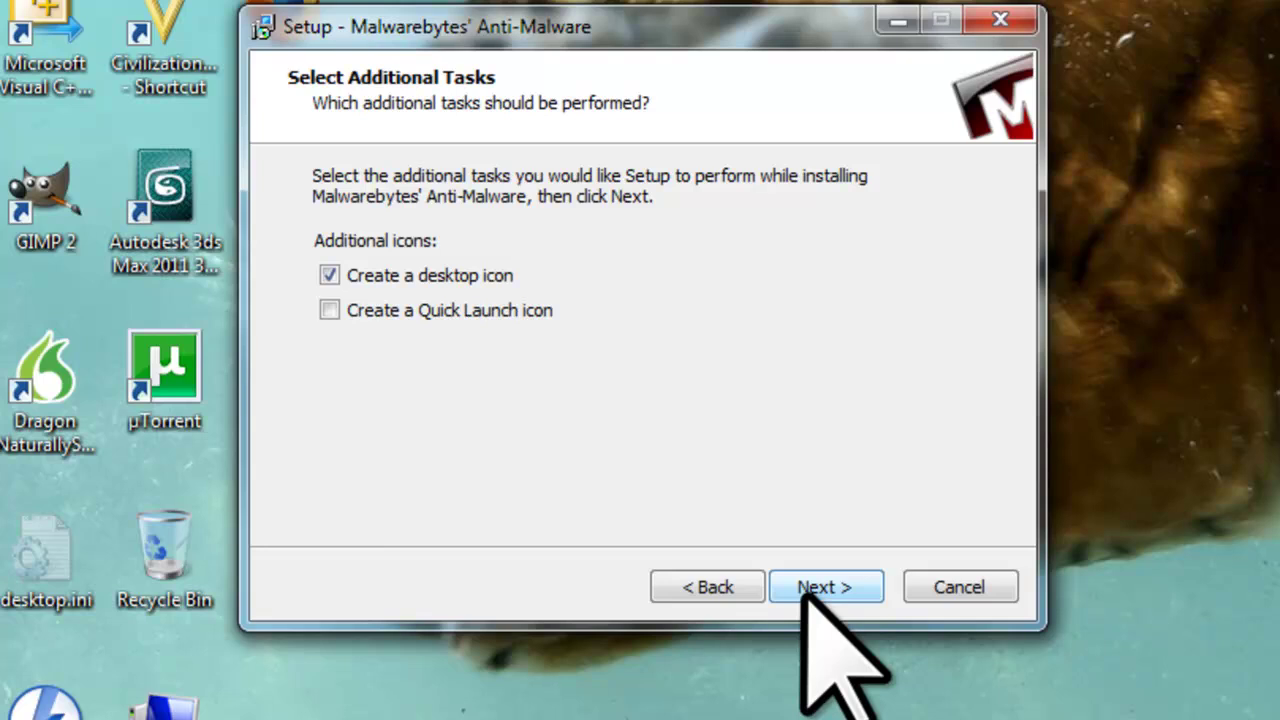
click(805, 590)
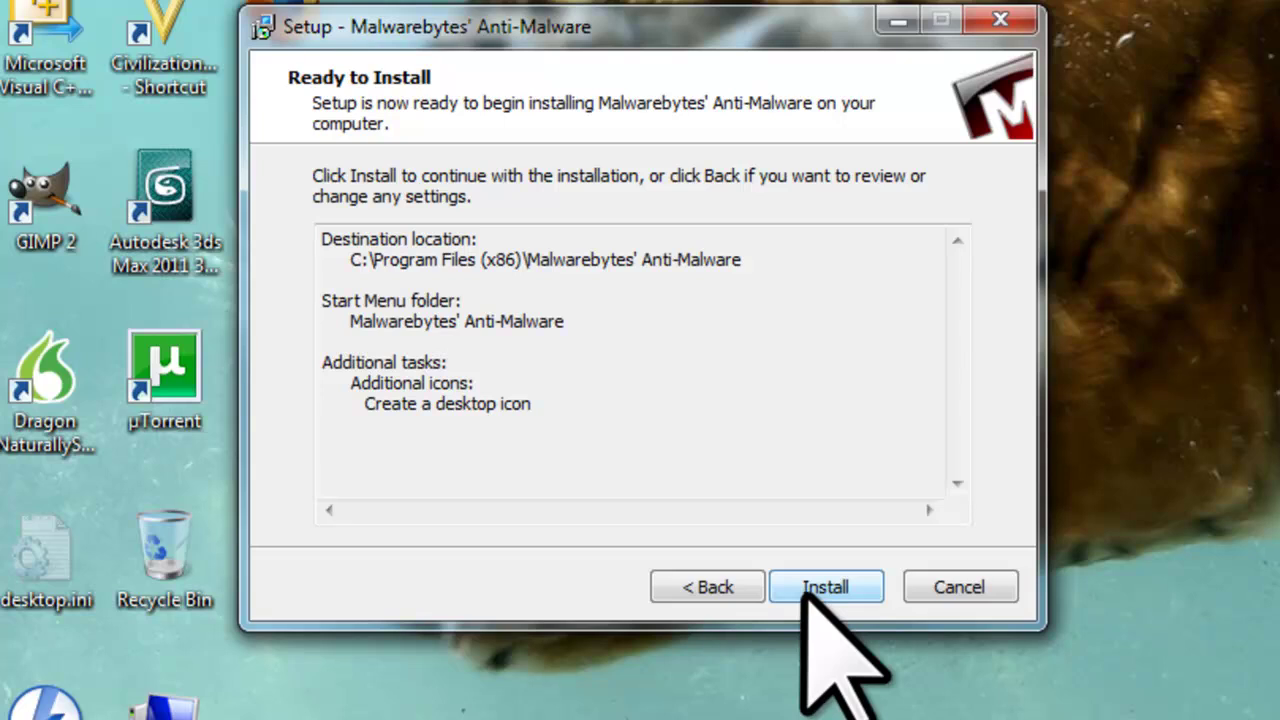
Install the program and finish setup with updating and launching enabled, acknowledging the database update.
click(804, 588)
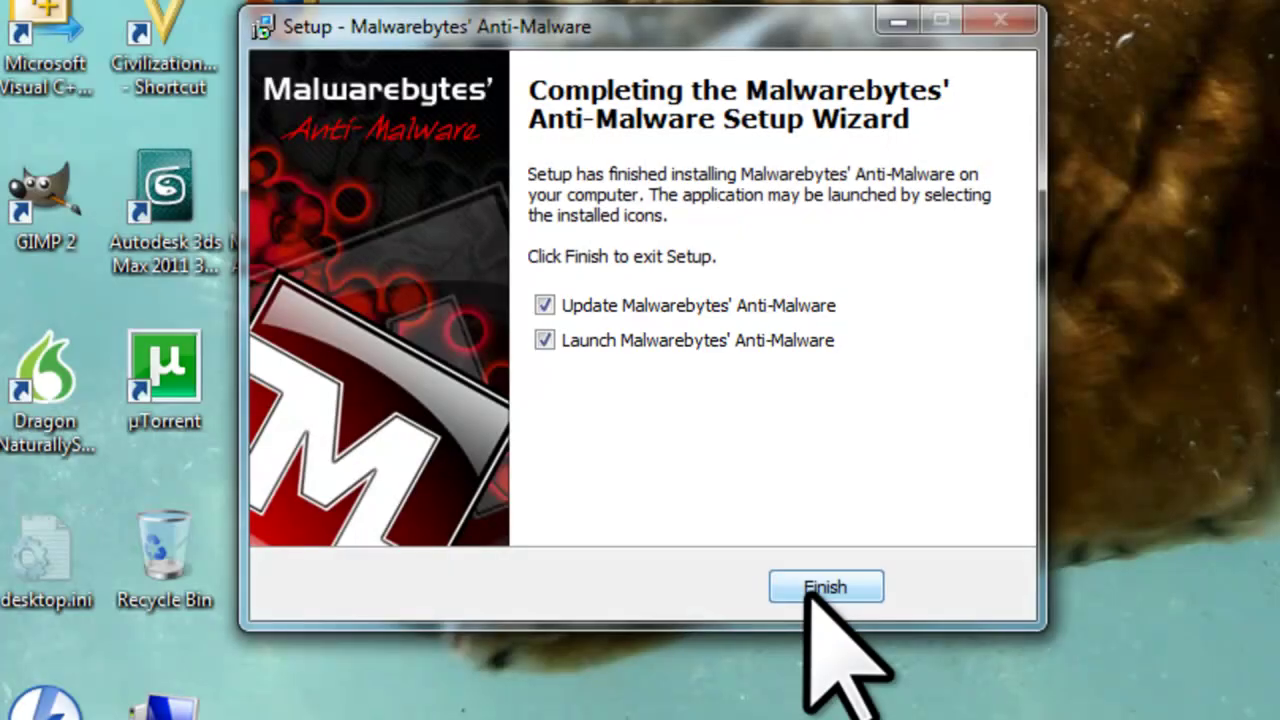
click(808, 588)
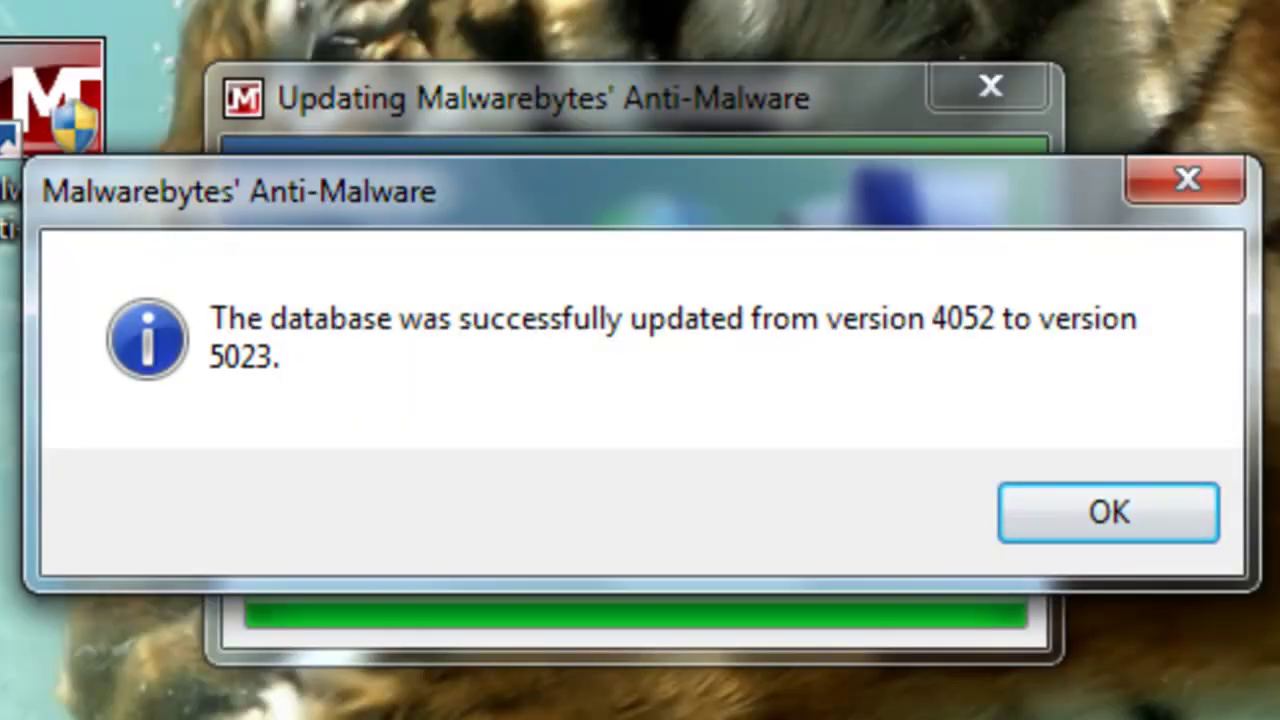
click(1085, 512)
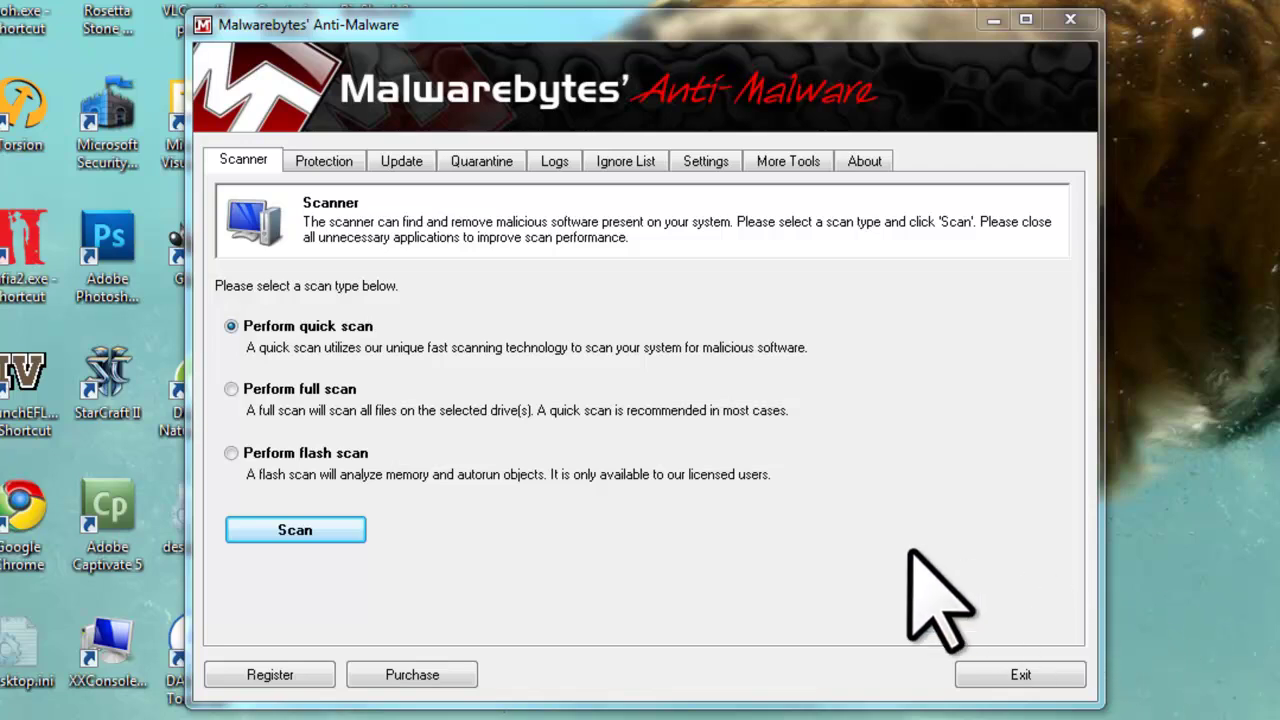
Run a full scan of drives C:\ and D:\.
click(231, 389)
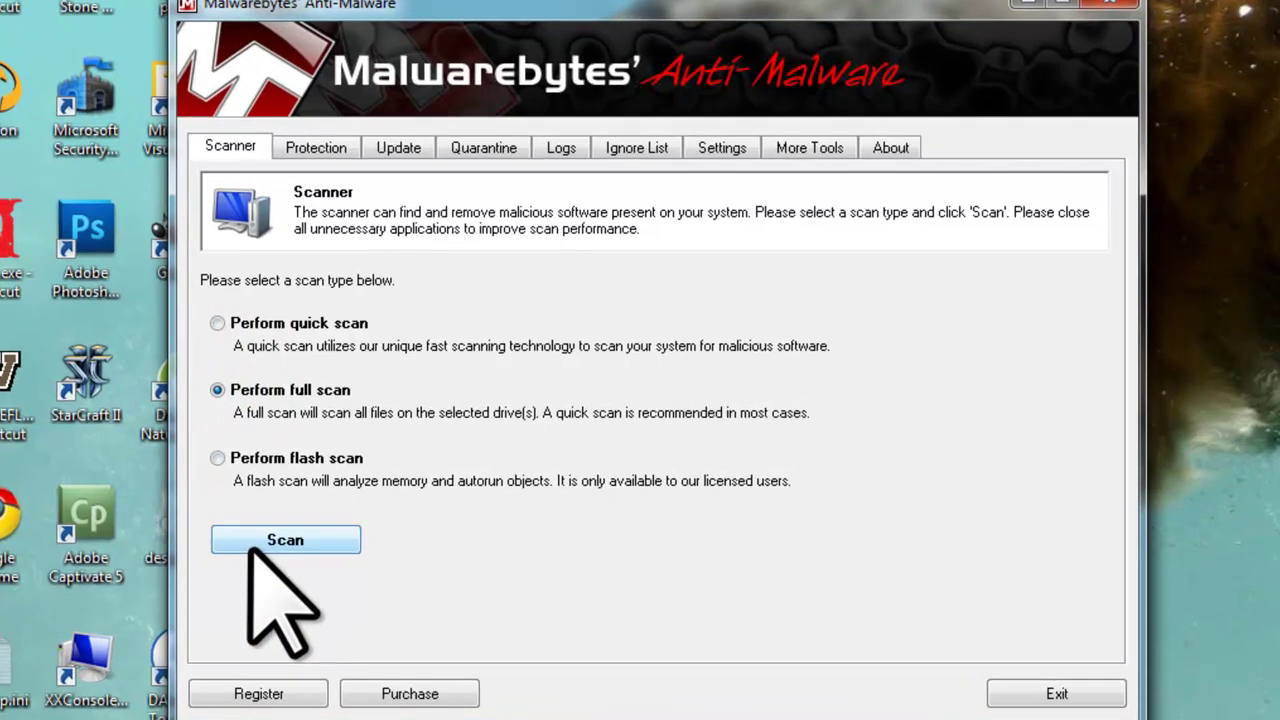
click(263, 533)
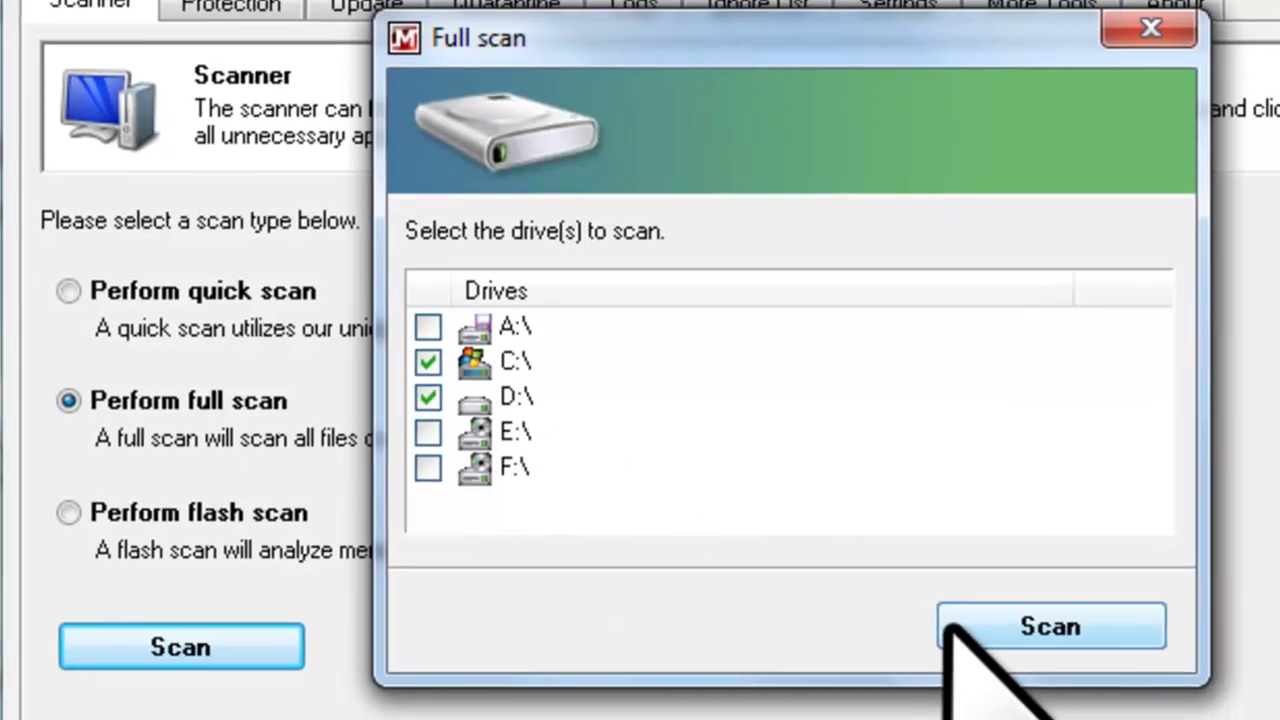
click(962, 633)
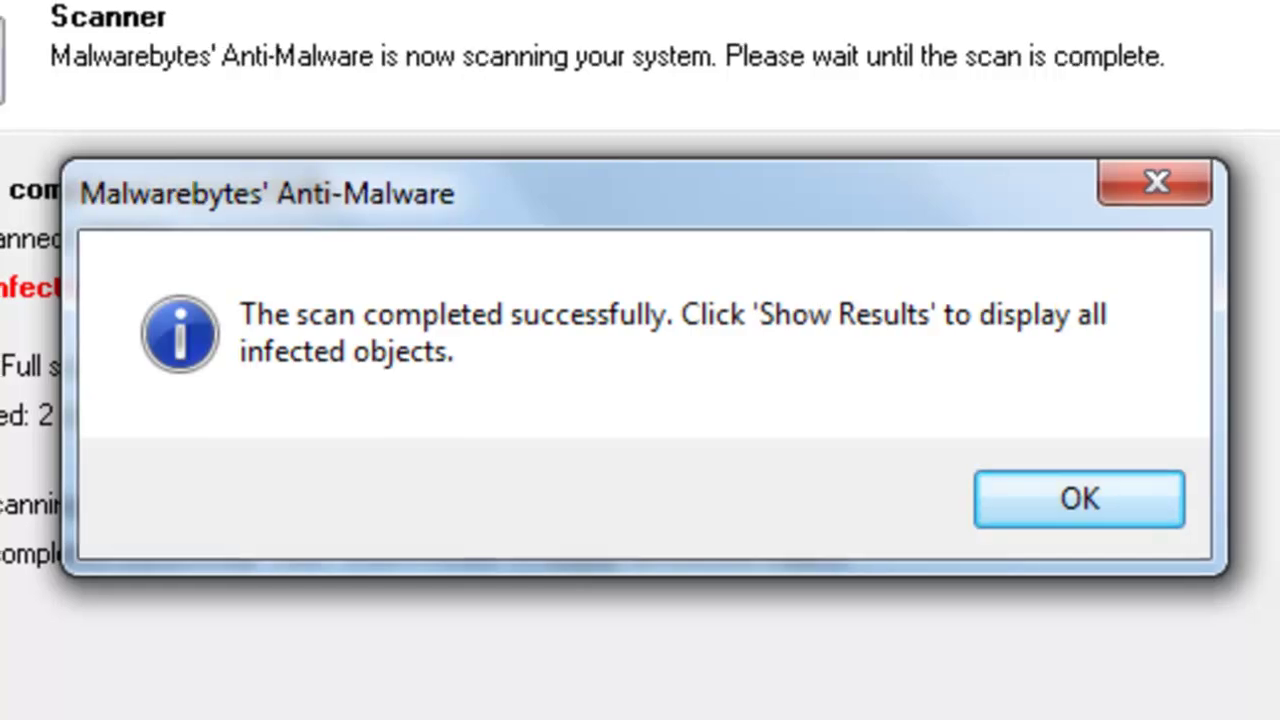
Show the completed scan's results and remove all selected infected items.
key(Return)
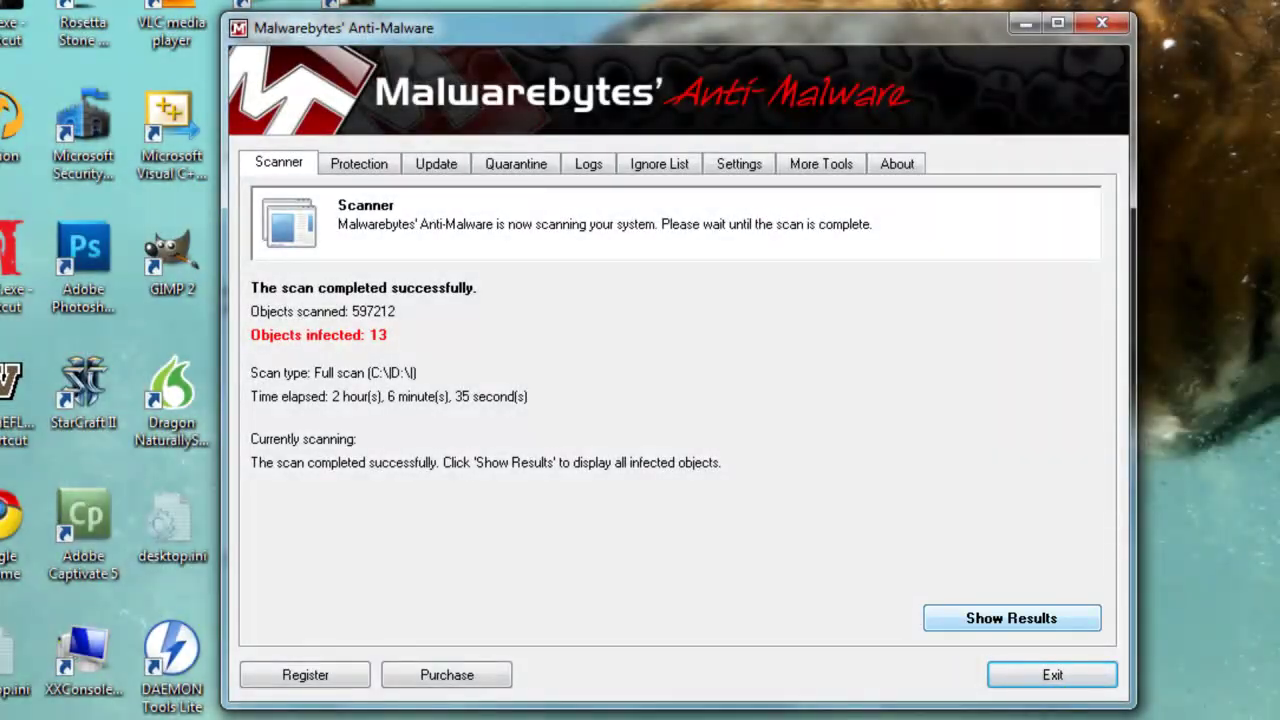
click(1011, 618)
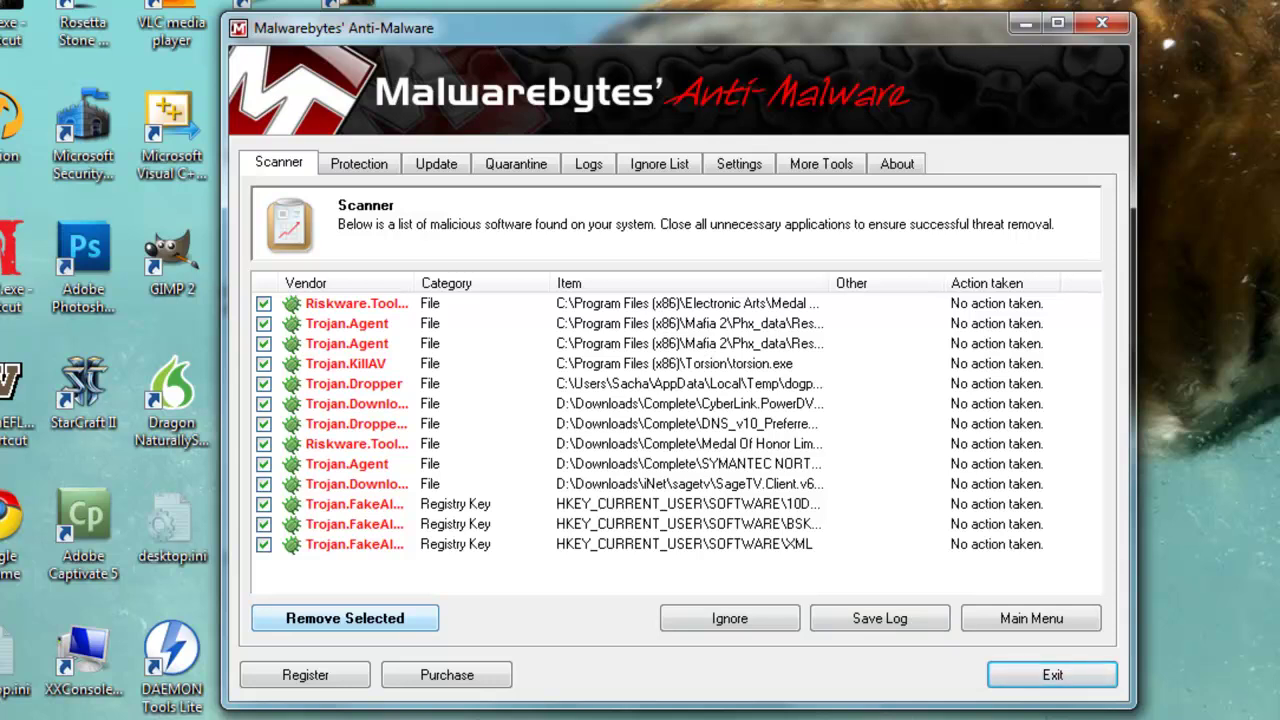
click(345, 618)
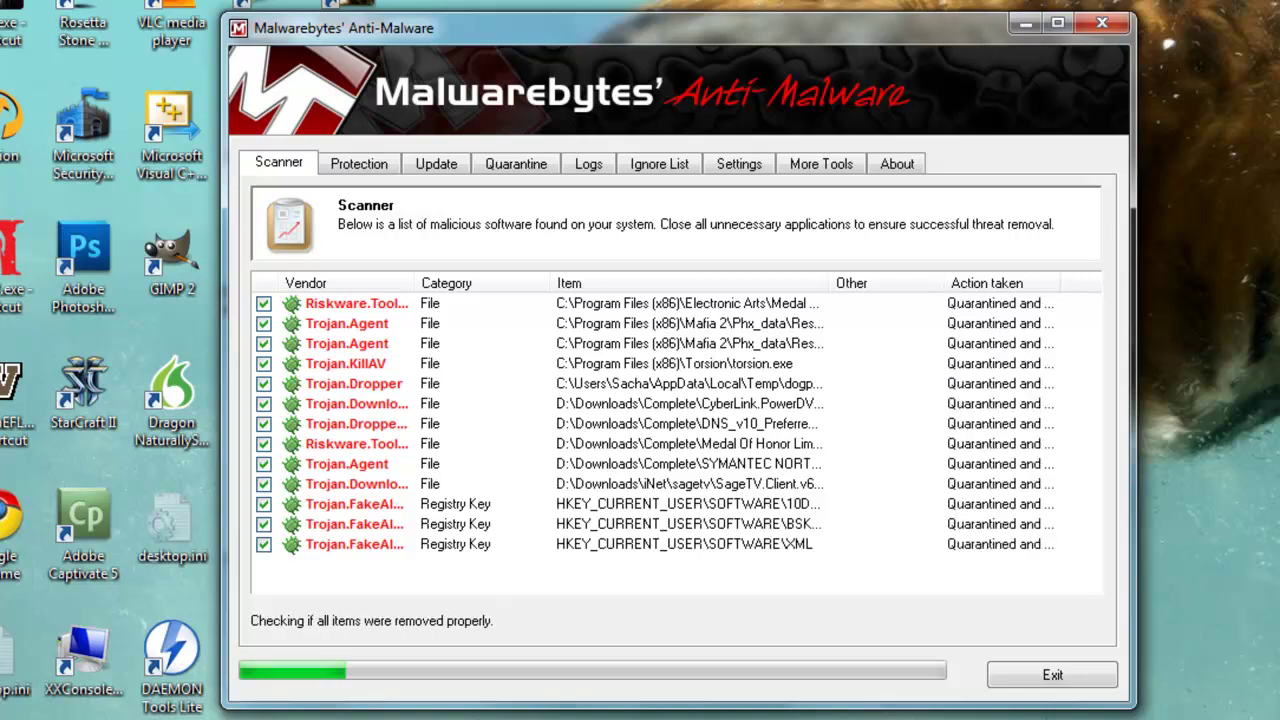
Read through the removal log in WordPad and minimize its window.
key(n)
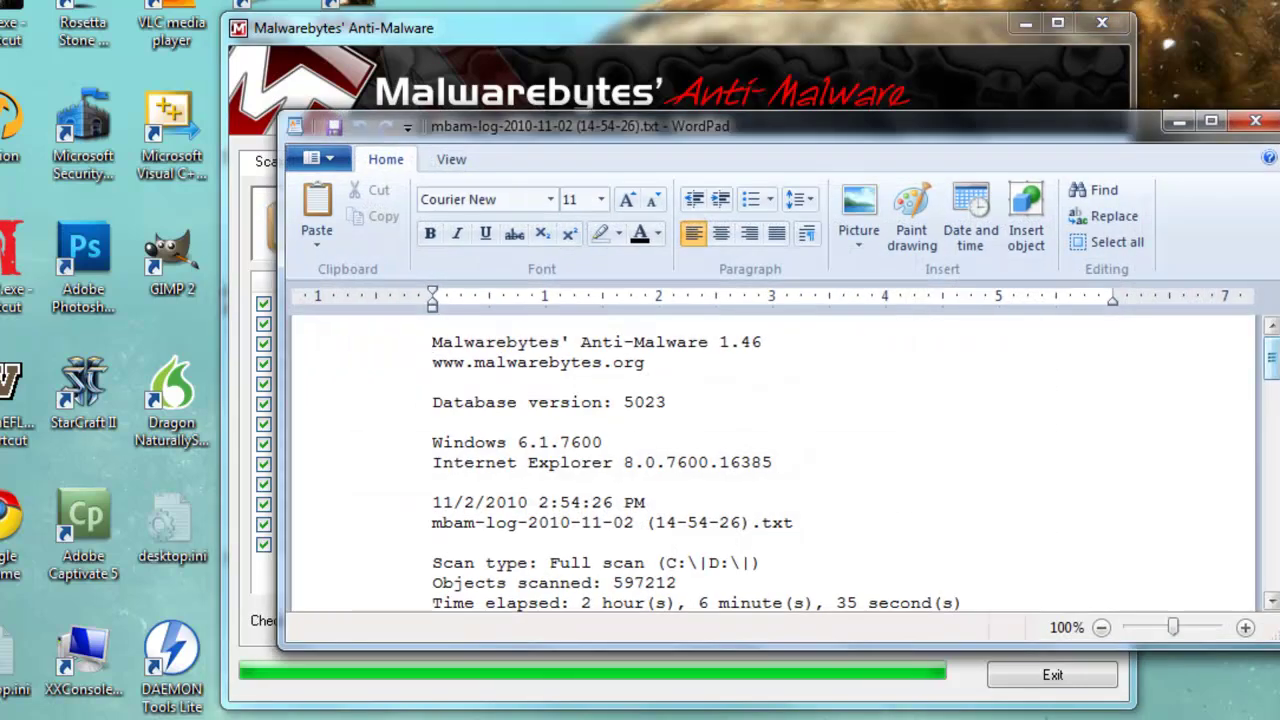
scroll(770, 460, down, 20)
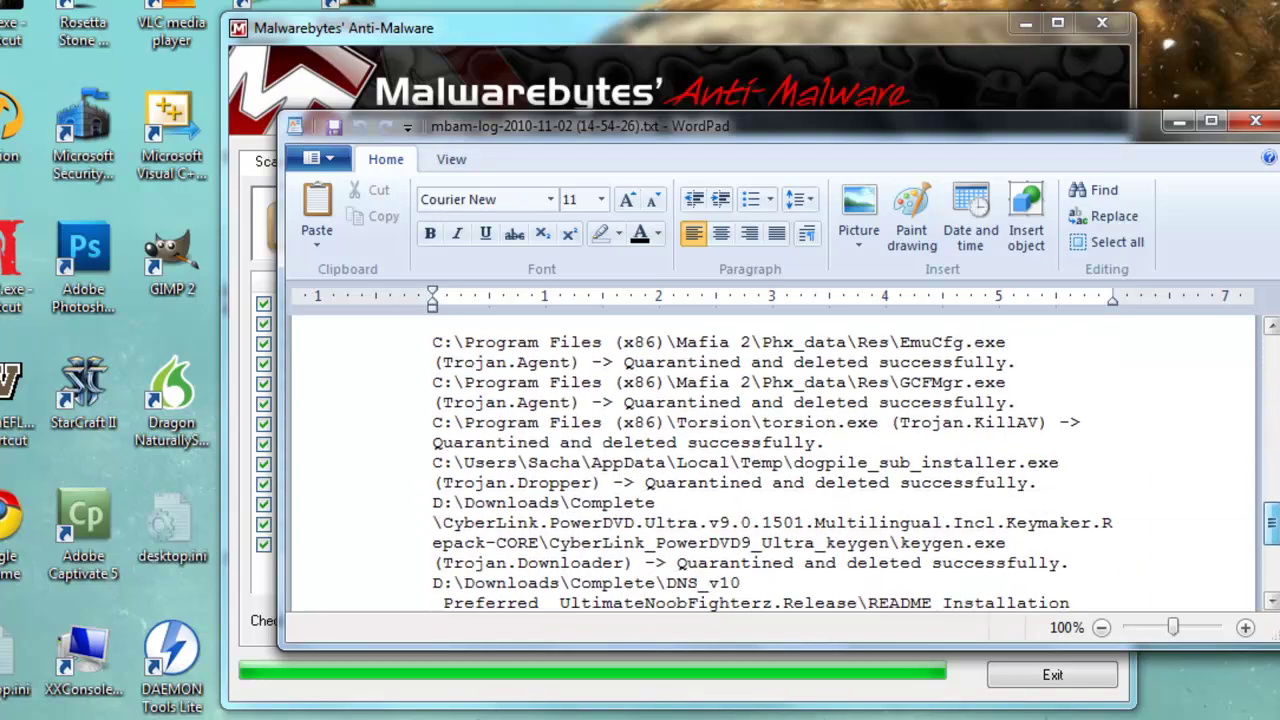
click(1180, 120)
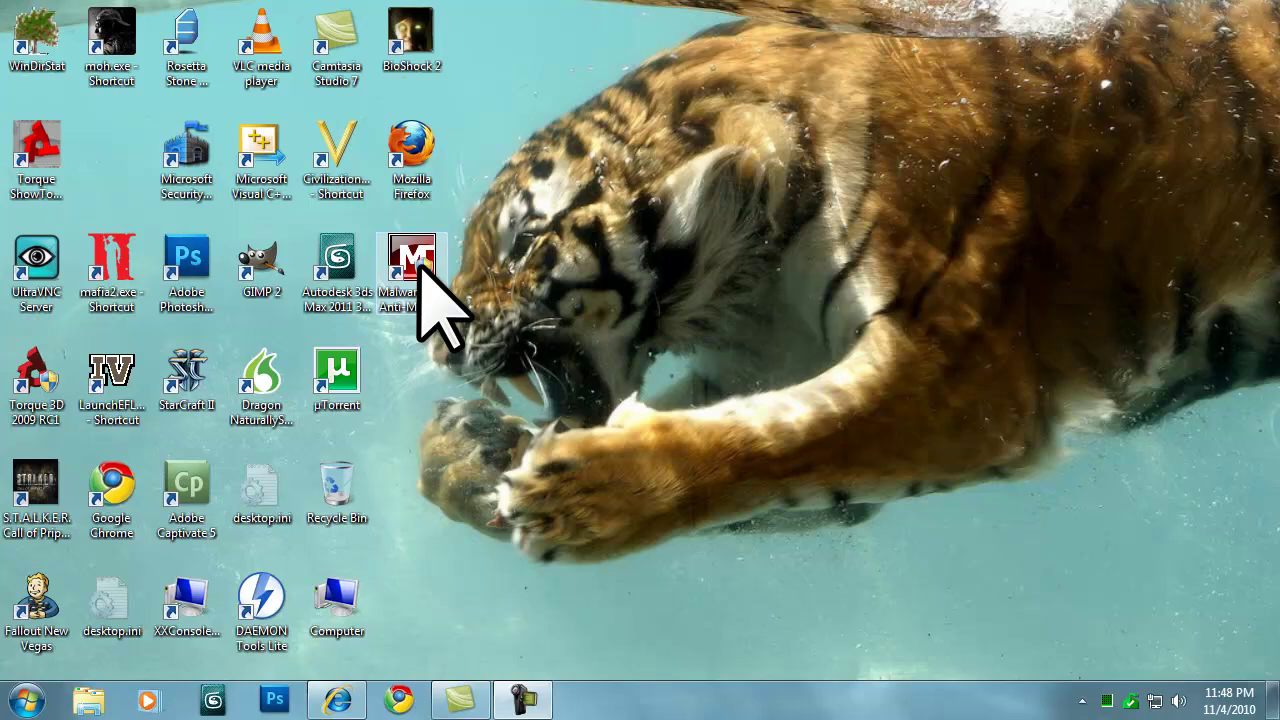
Reopen Malwarebytes' Anti-Malware from the desktop and permanently delete all quarantined items.
double_click(418, 266)
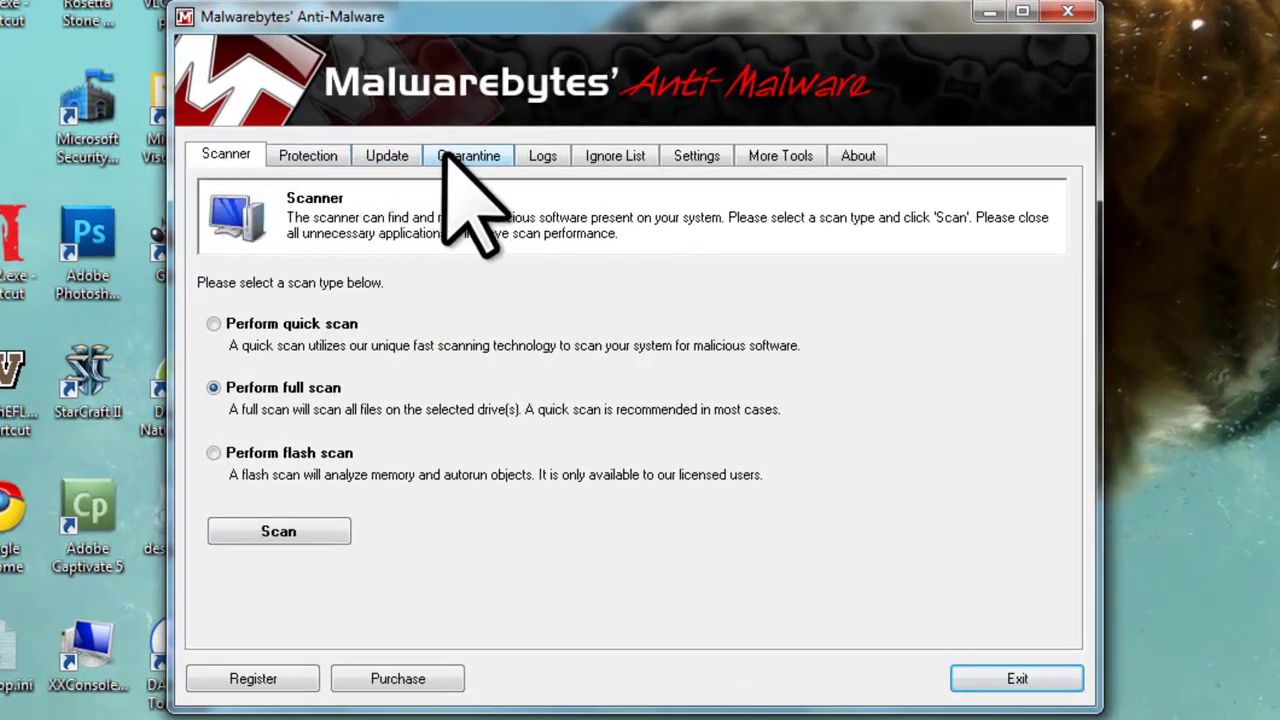
click(478, 181)
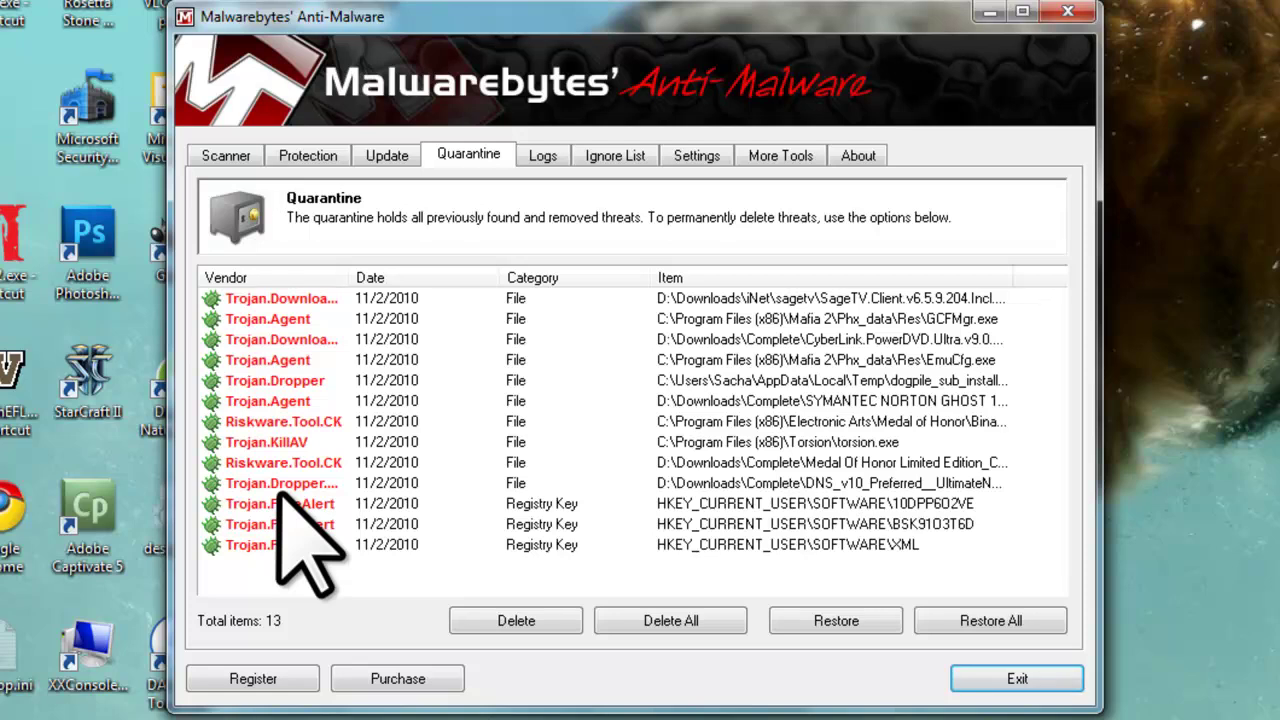
click(640, 625)
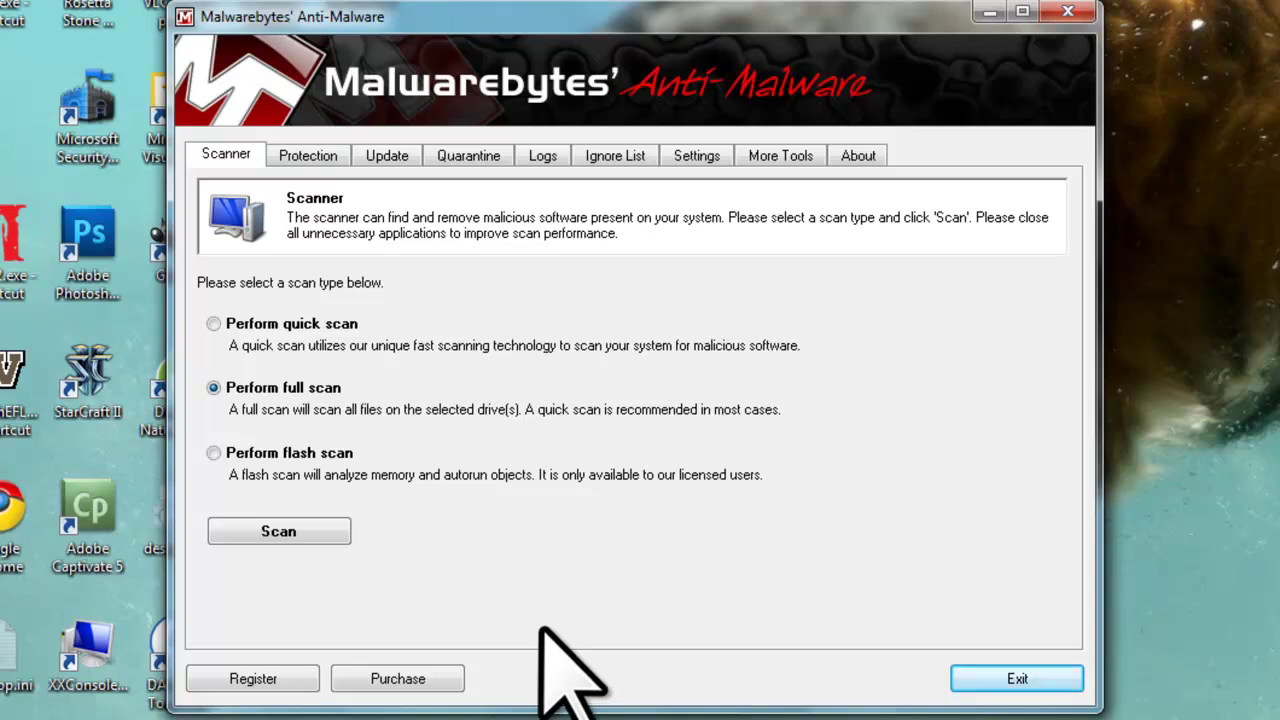
Check for updates to bring the malware database up to date, and dismiss the completion notice.
click(382, 160)
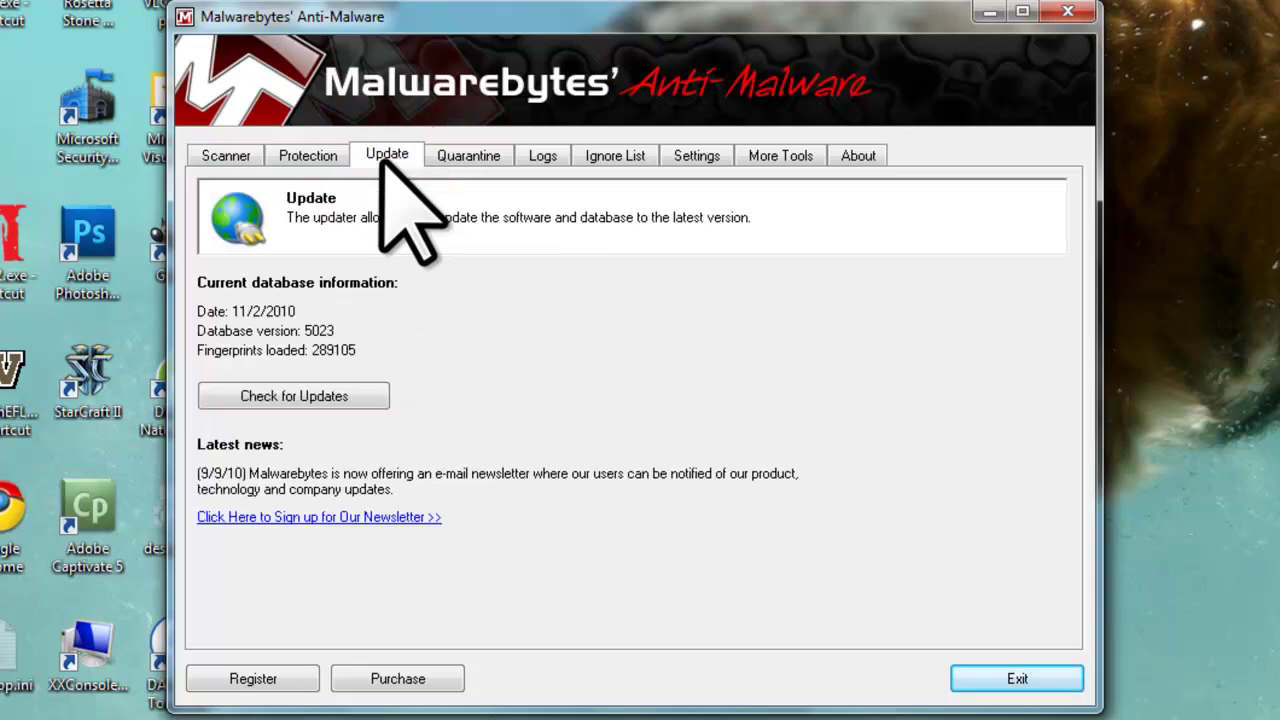
click(346, 400)
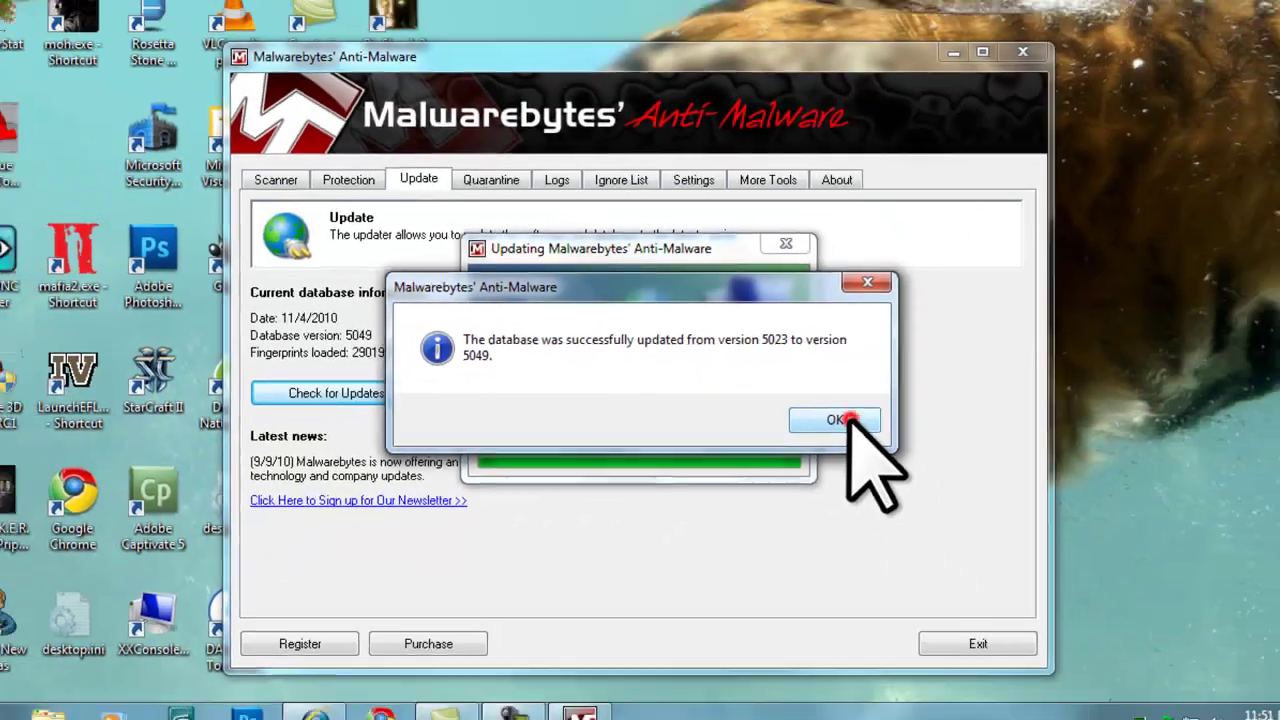
click(1040, 472)
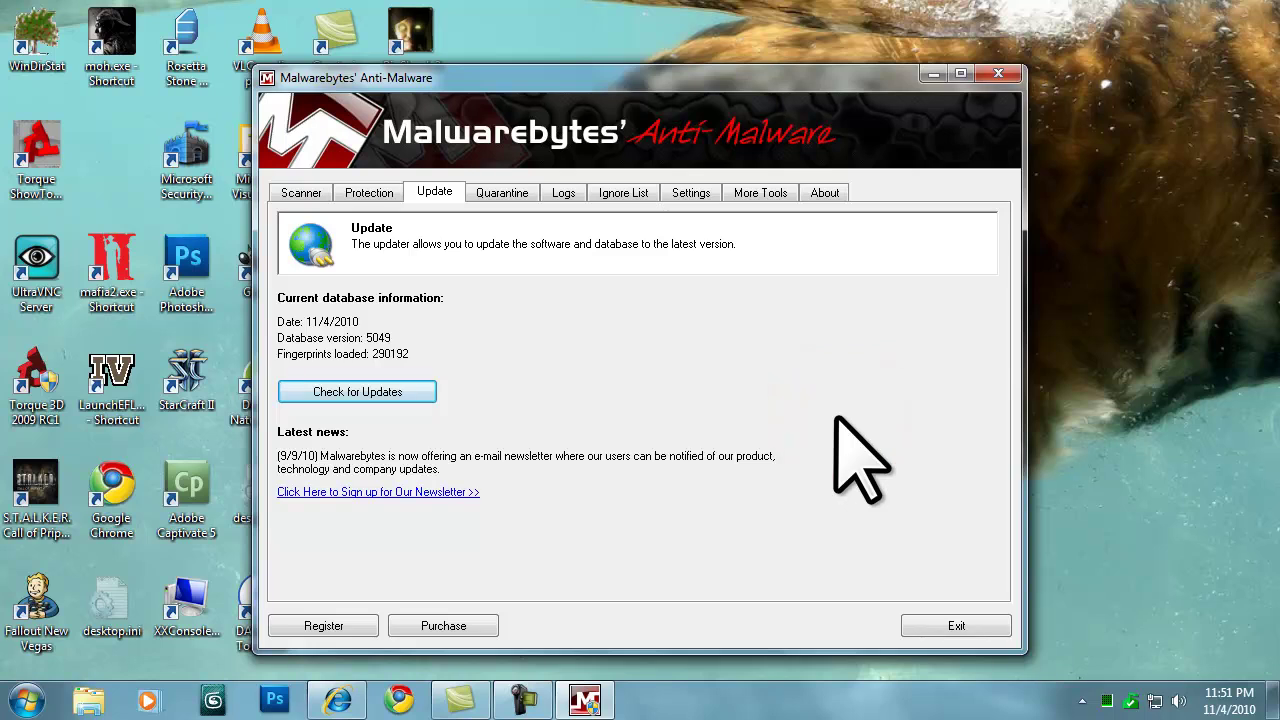